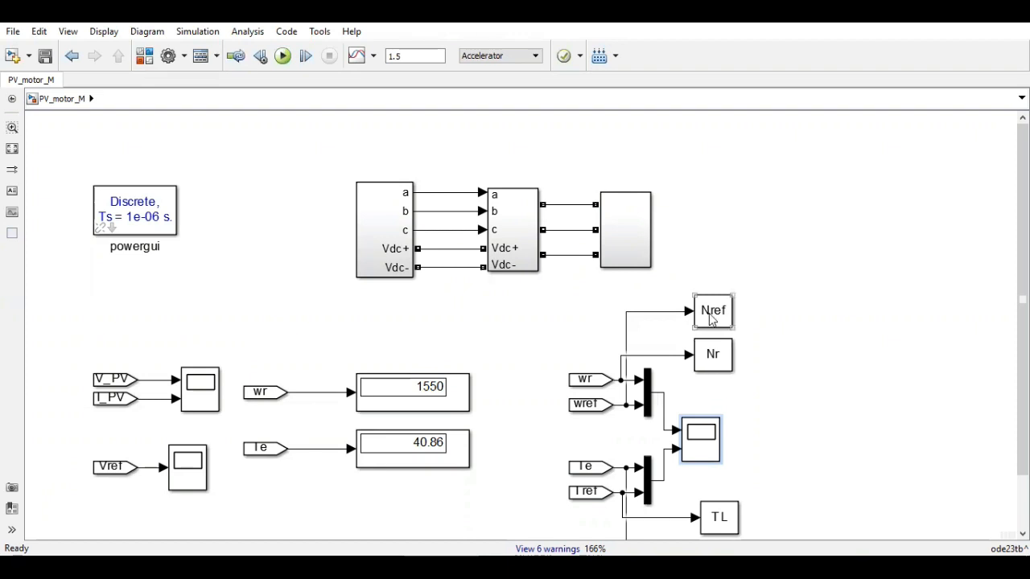
Look over the Nref, Nr, TL, Tr and t blocks that log the signals in the PV_motor_M model
left_click(767, 403)
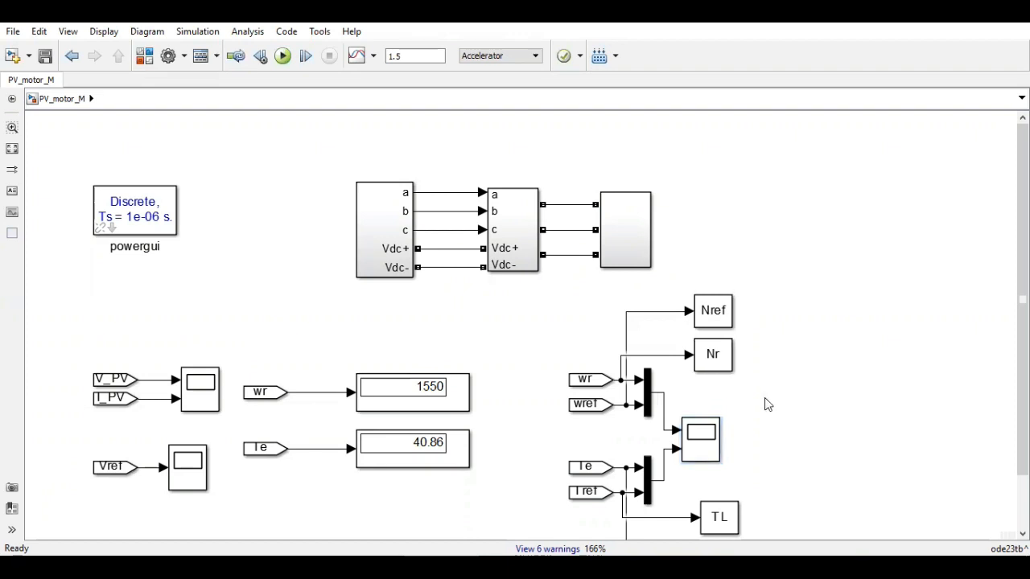
left_click_drag(1023, 258, 1022, 310)
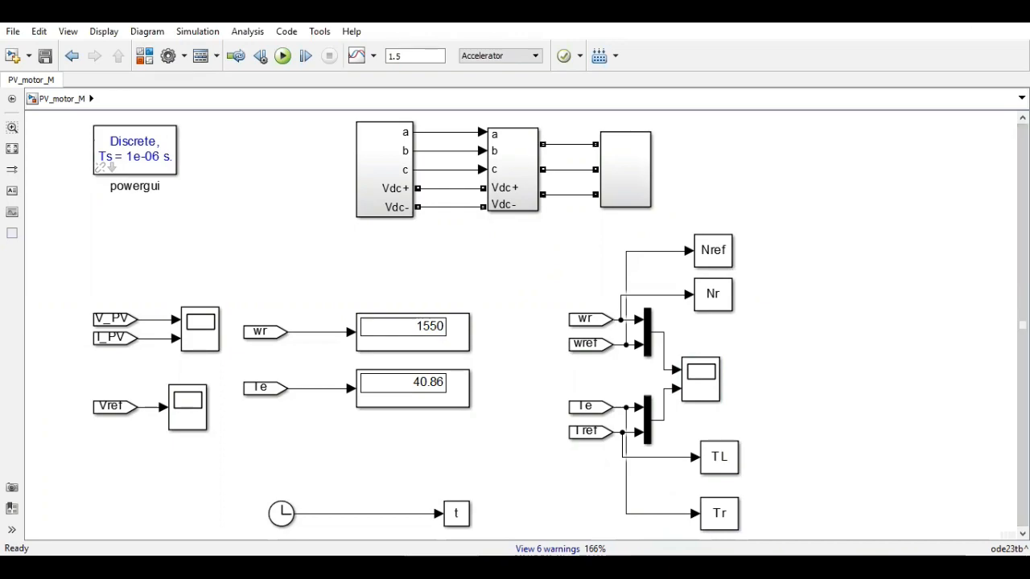
mouse_move(440, 567)
left_click(736, 509)
left_click(713, 300)
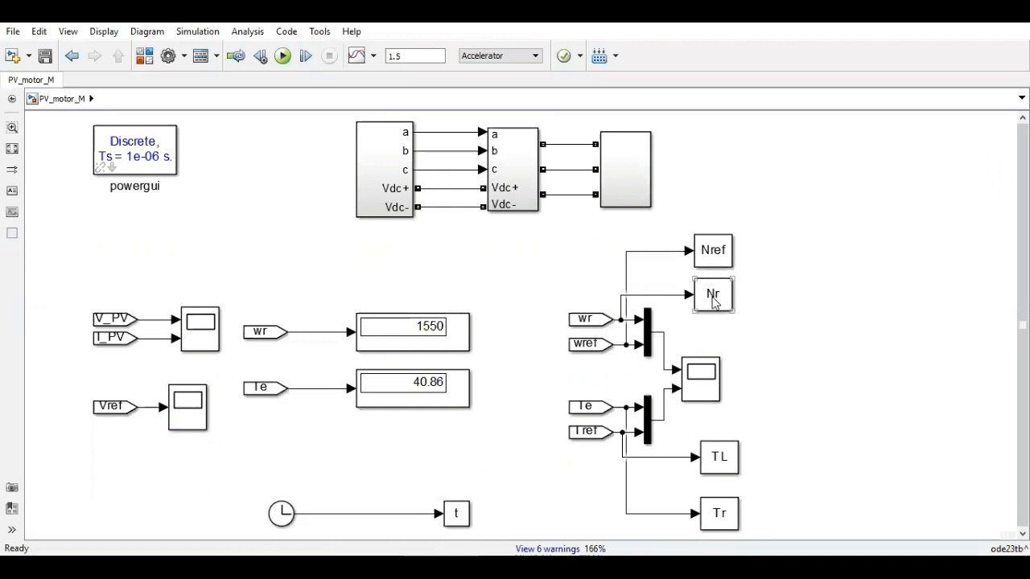
left_click(714, 258)
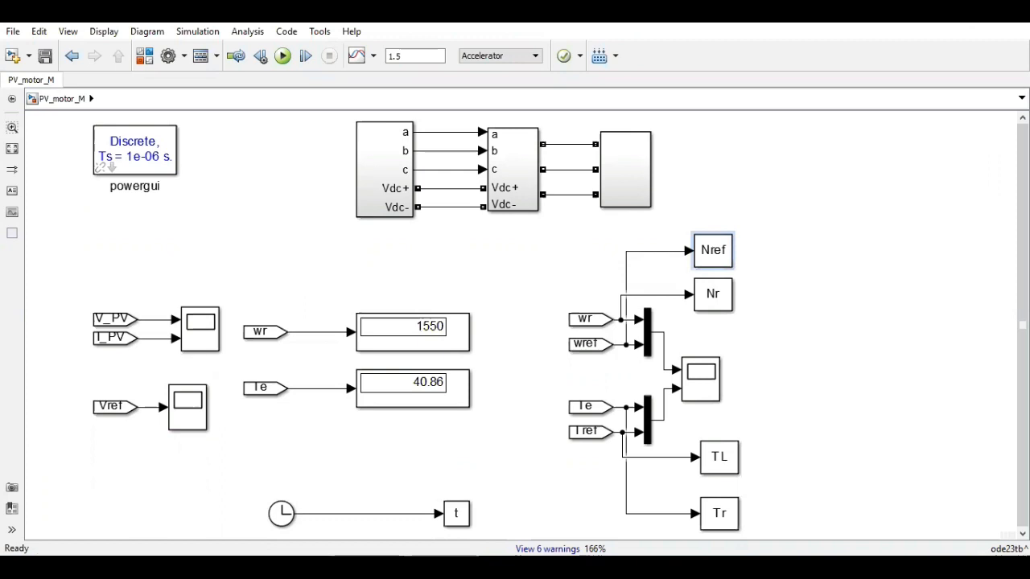
Locate the To Workspace block in the Sinks category of the Simulink library
key("ctrl+shift+l")
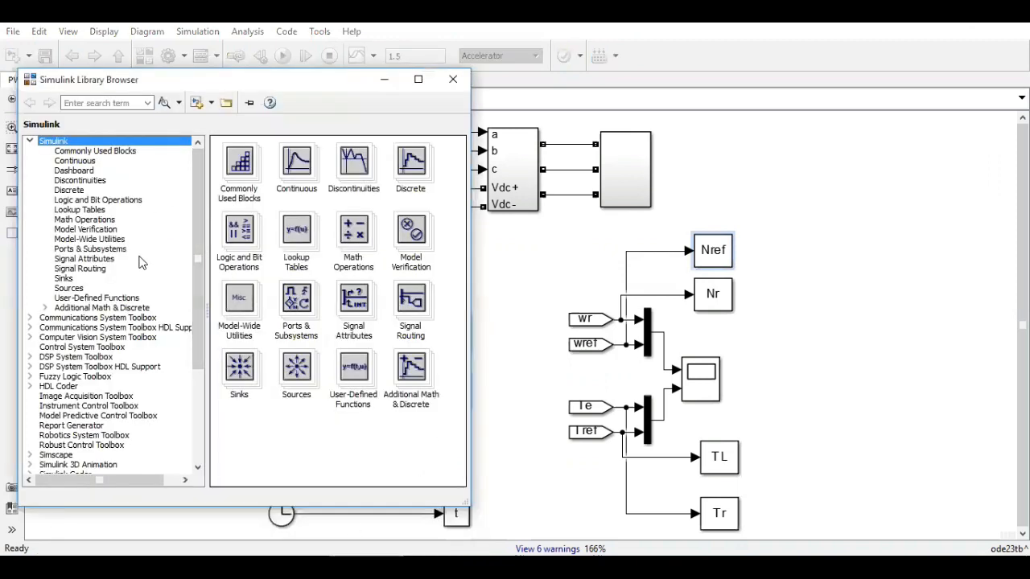
left_click(63, 278)
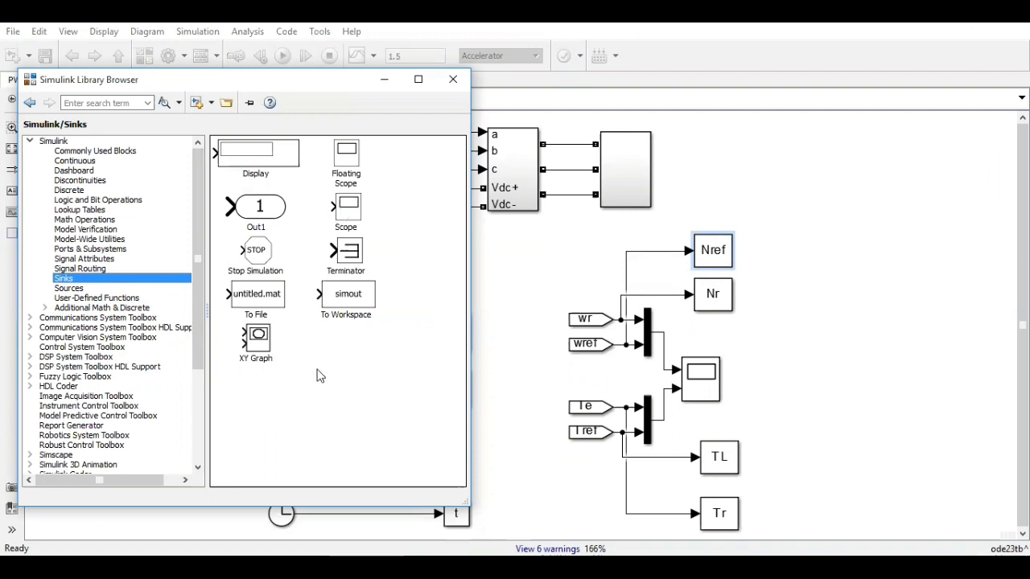
left_click(344, 299)
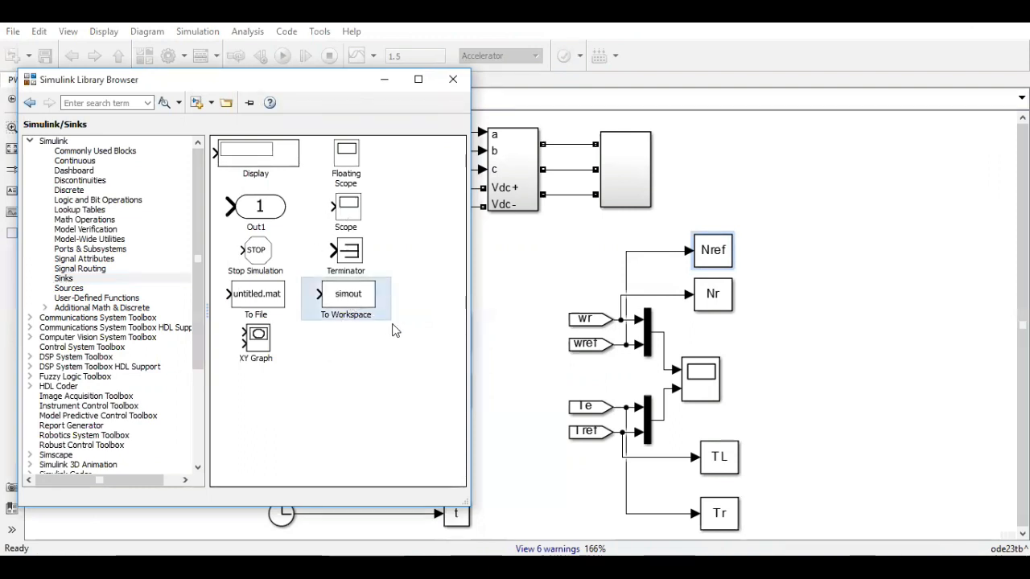
left_click(593, 324)
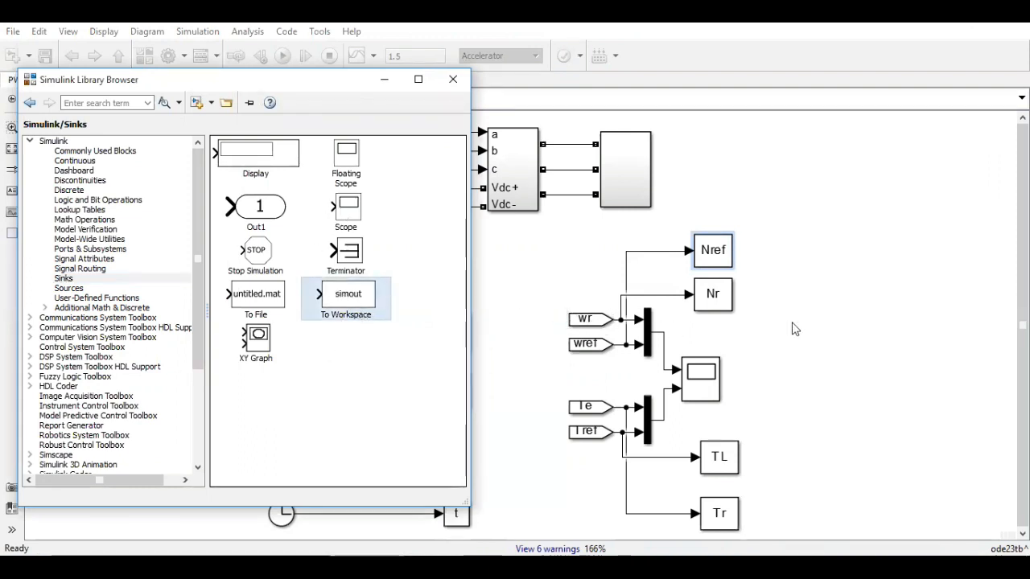
left_click(795, 329)
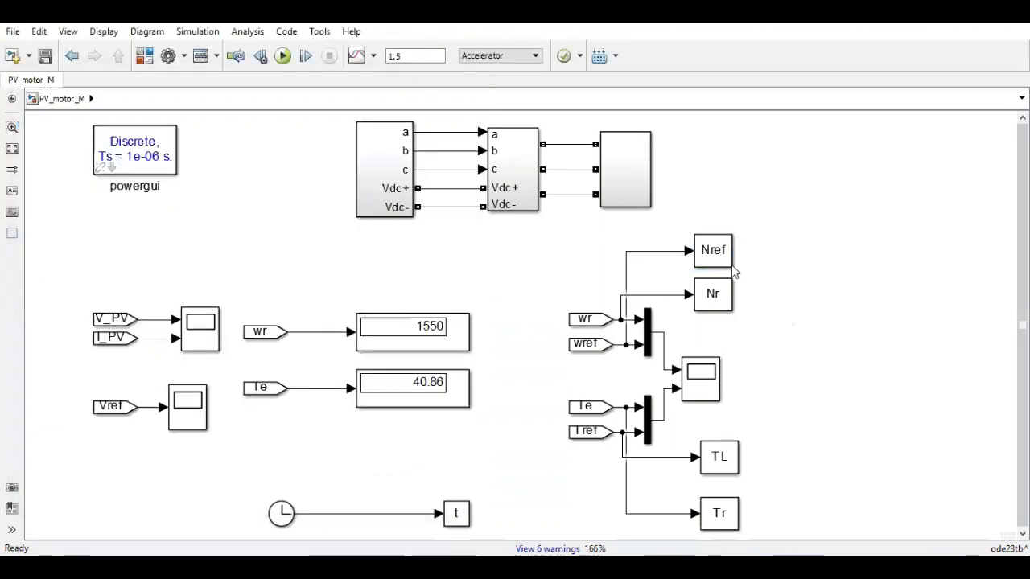
Inspect the Nref block's variable name and save format options, leaving the format as Array
left_click(713, 255)
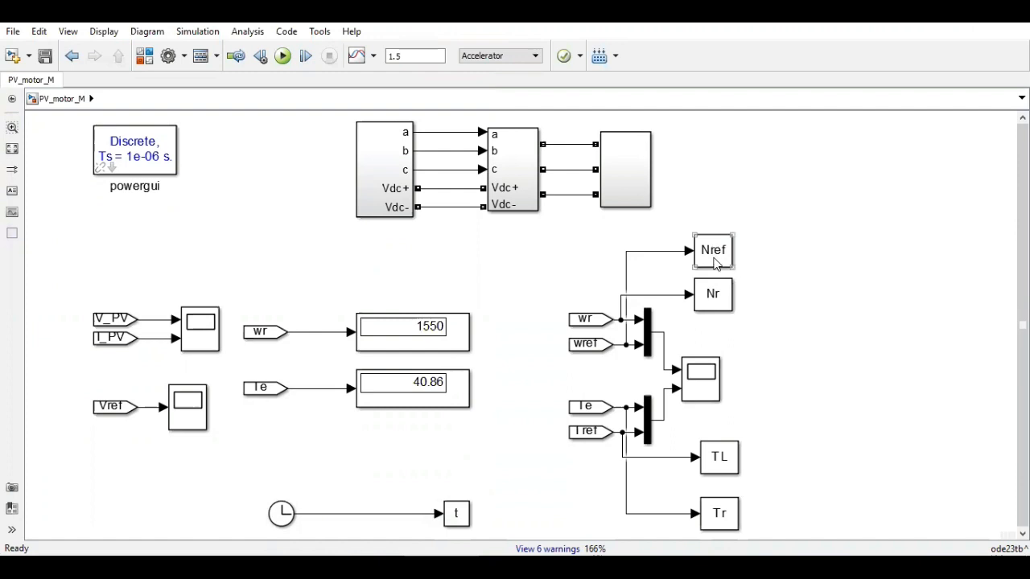
double_click(713, 256)
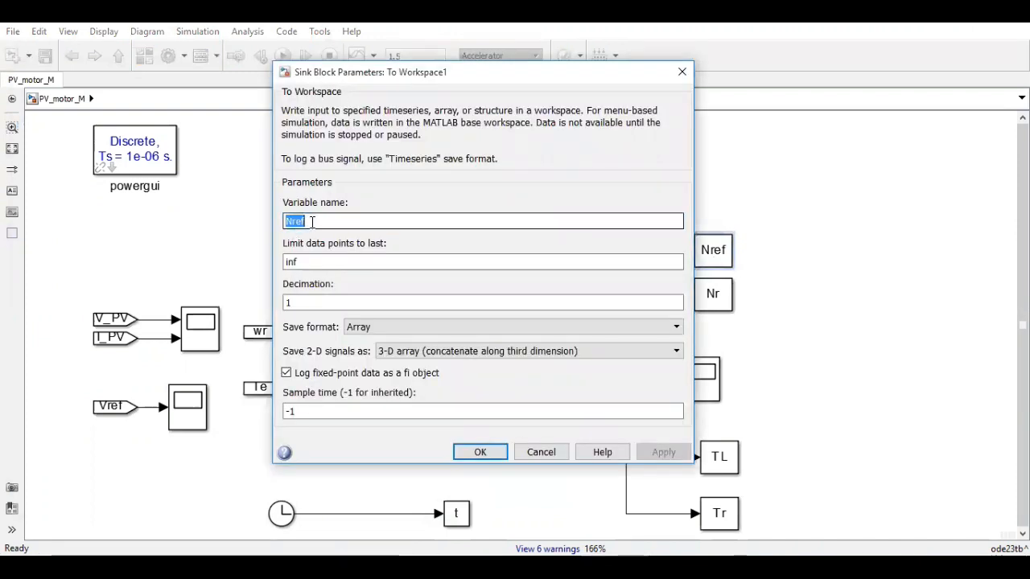
left_click(354, 327)
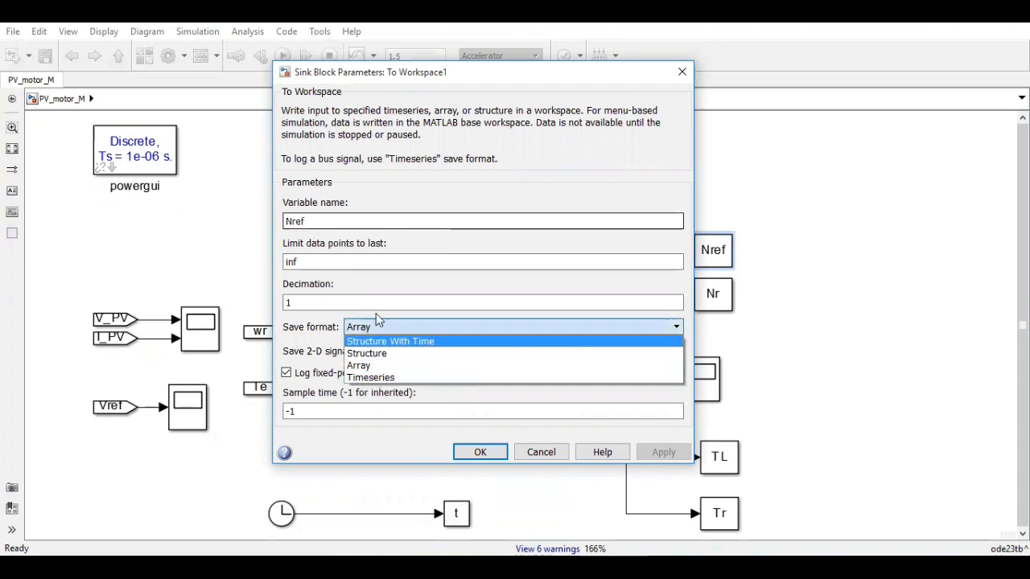
left_click(380, 325)
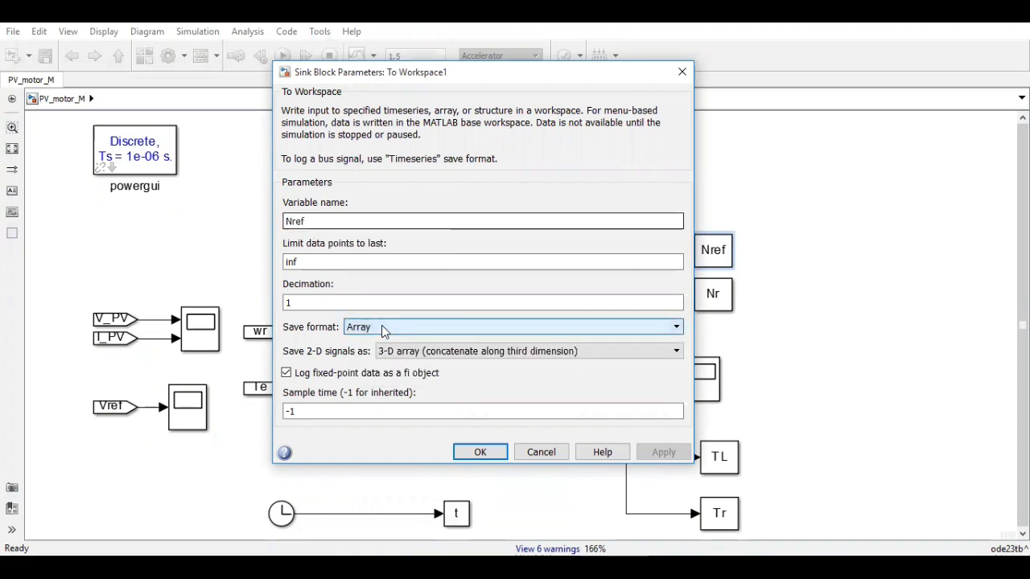
left_click(538, 452)
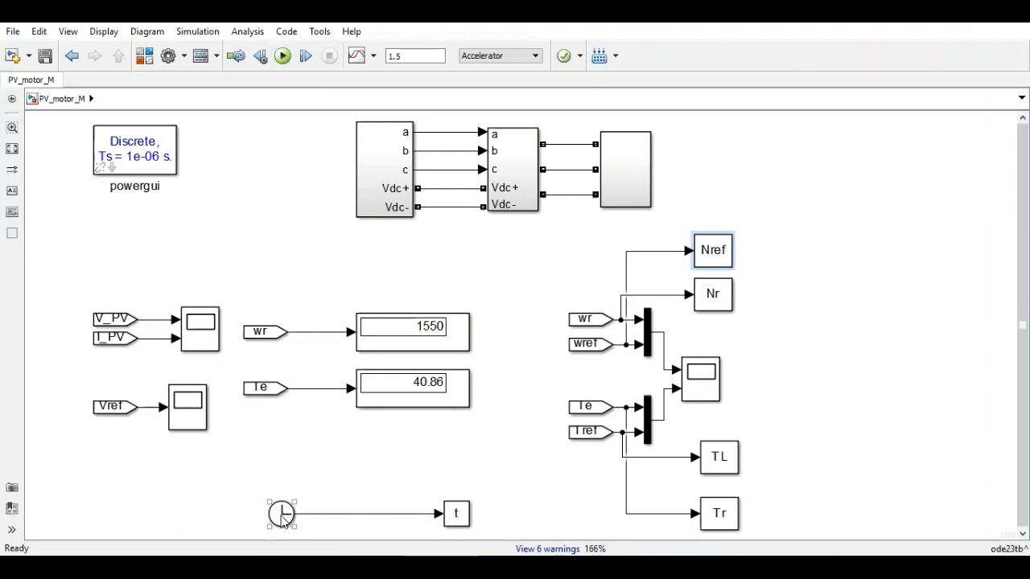
Inspect the clock block and the parameters of the t block that stores its output
left_click(282, 519)
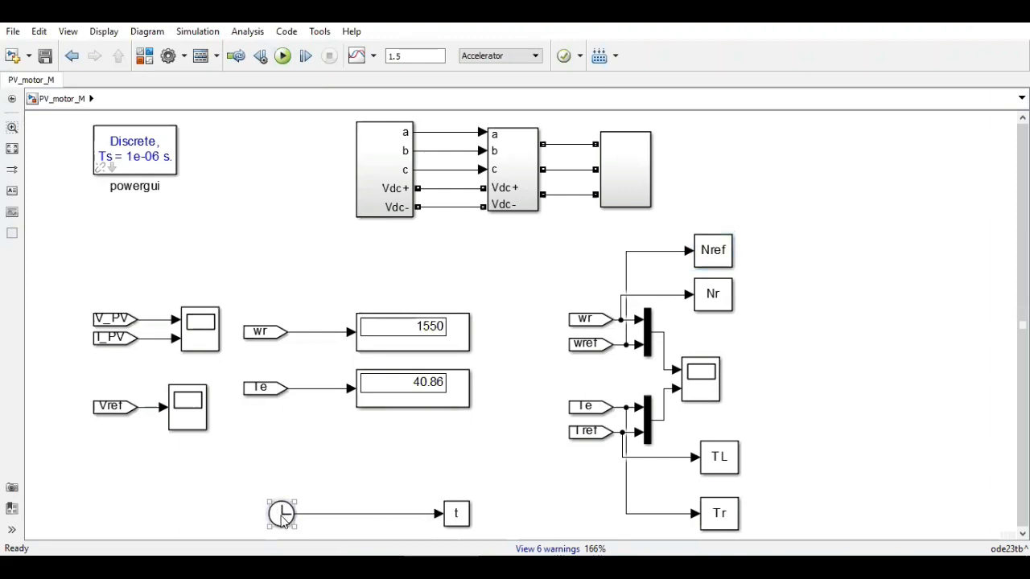
left_click(456, 518)
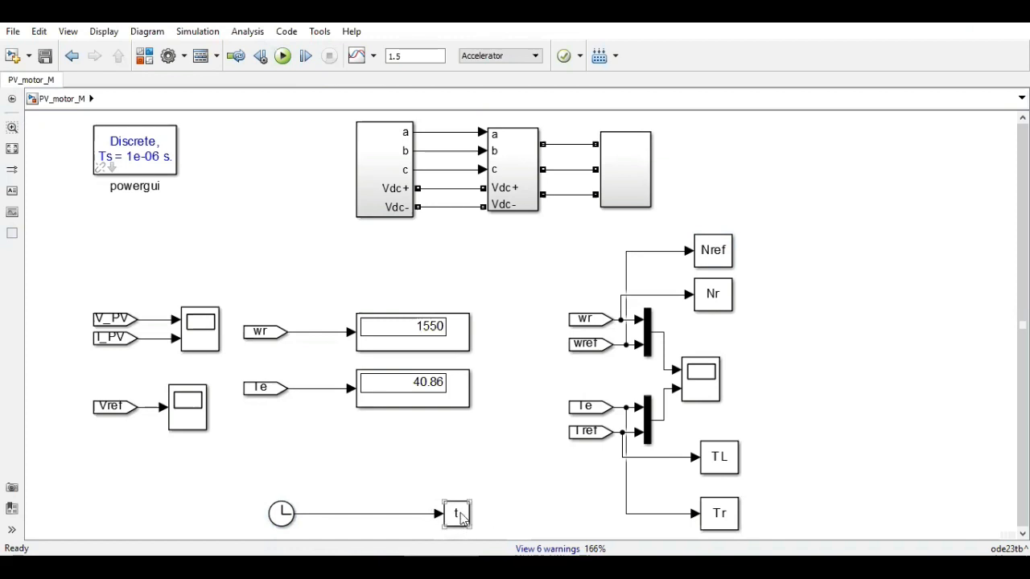
double_click(456, 517)
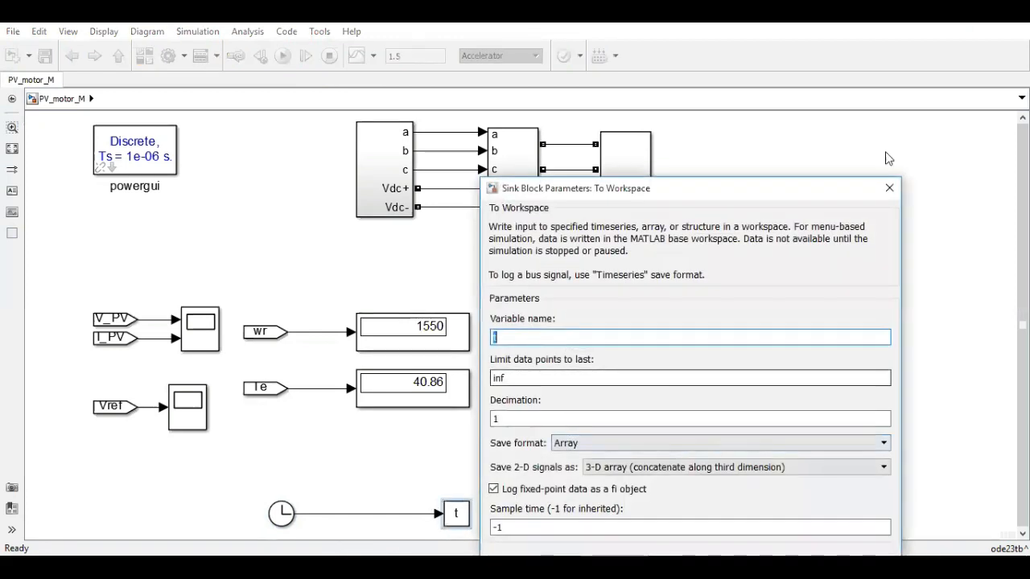
left_click(889, 187)
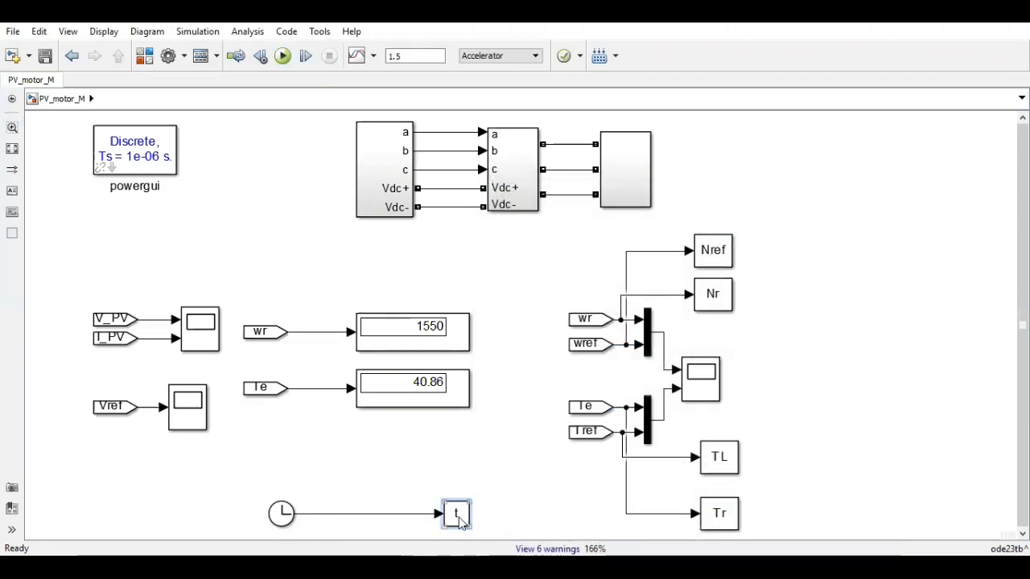
Switch between MATLAB, the Simulink model and the script editor to review the logged workspace variables and data_storage.m
left_click(294, 564)
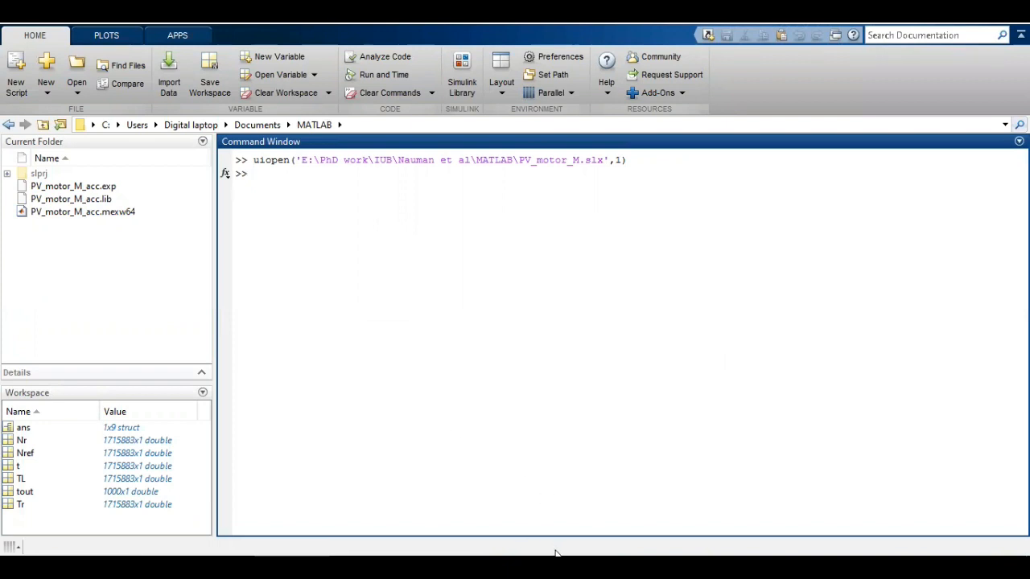
left_click(441, 564)
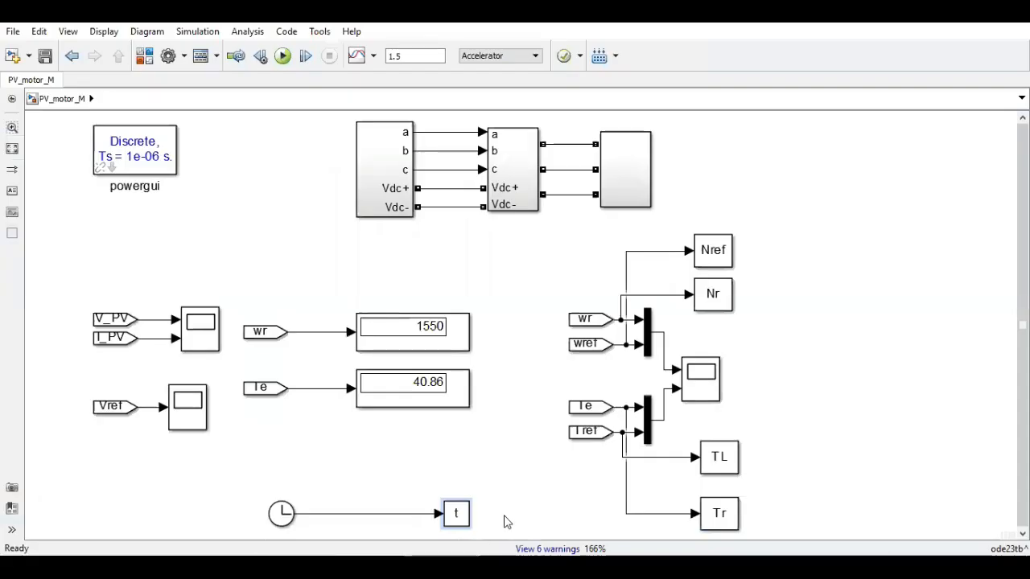
left_click(508, 564)
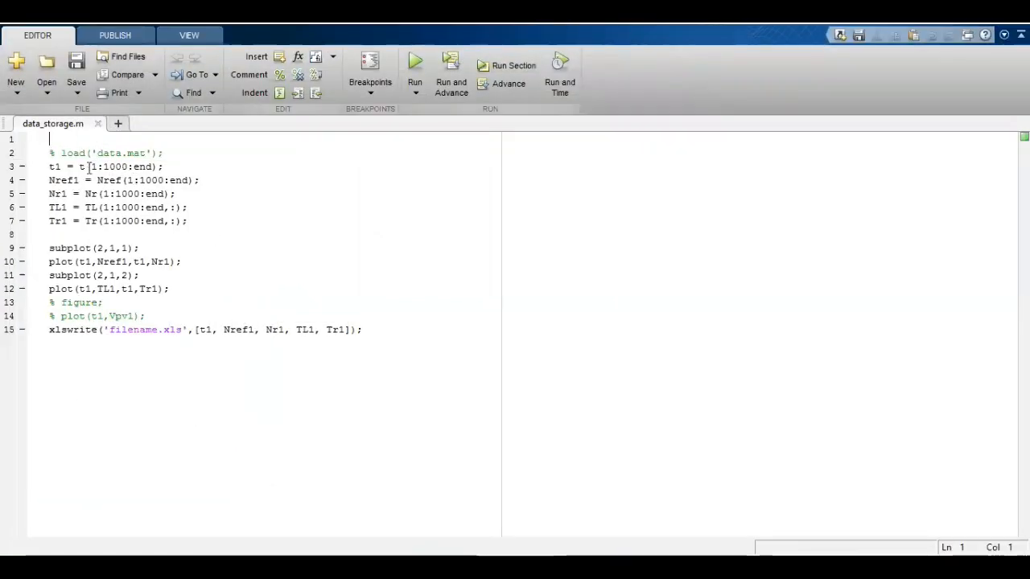
key("alt+Tab")
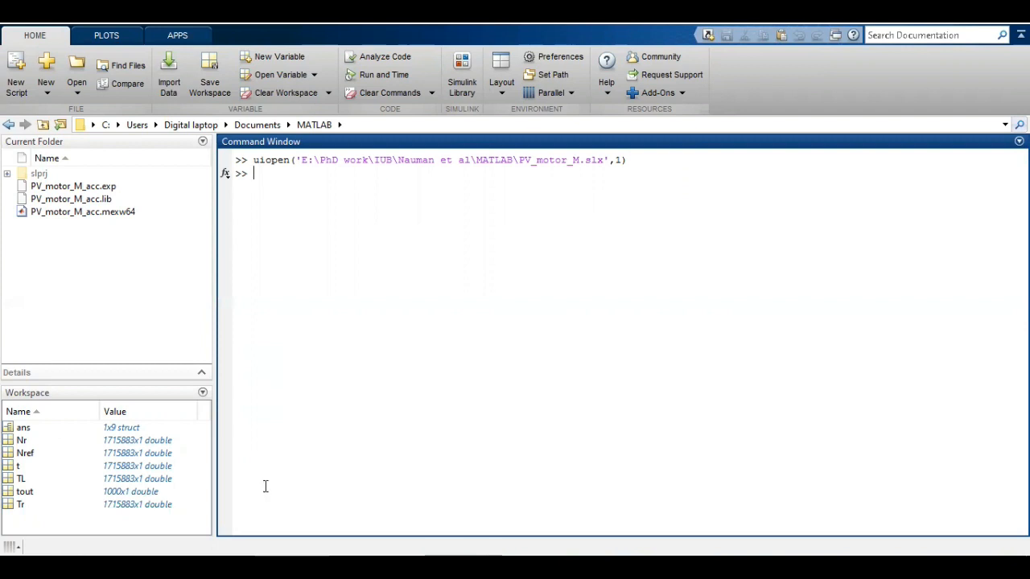
mouse_move(444, 567)
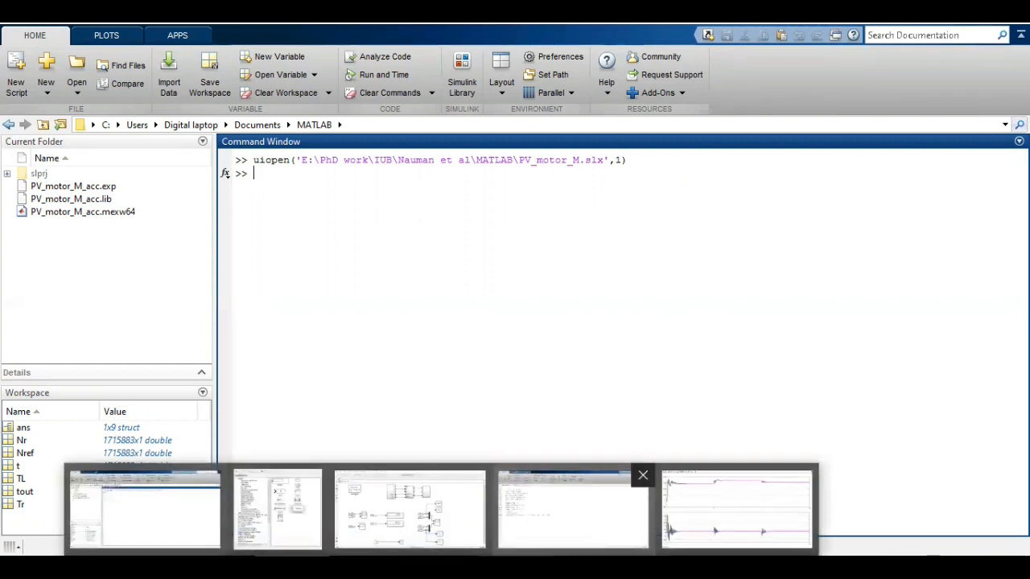
left_click(563, 515)
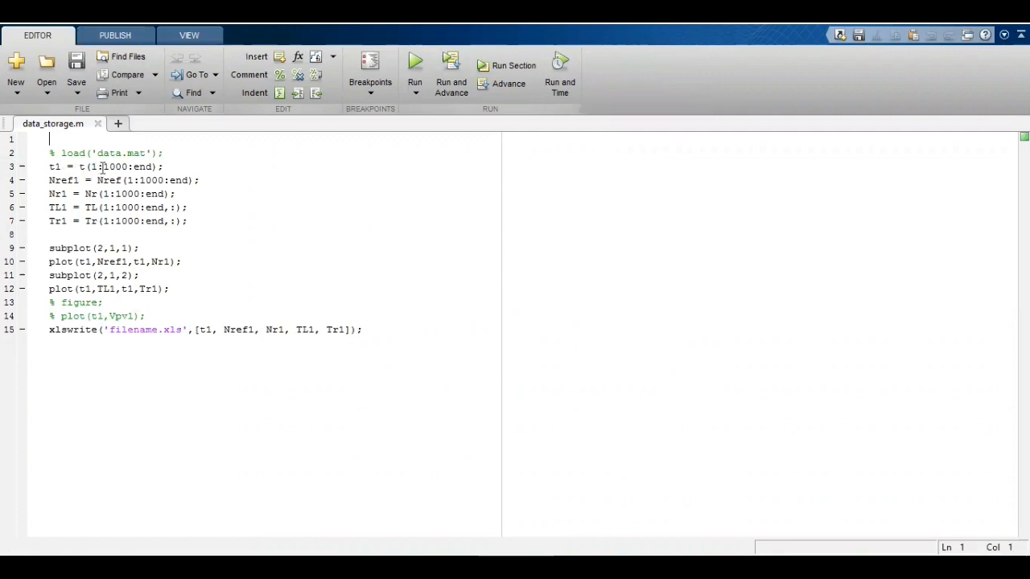
Check the 1000-sample interval in the t1 line of data_storage.m against the variable sizes in the MATLAB workspace
left_click_drag(104, 167, 130, 167)
left_click(170, 166)
left_click(282, 565)
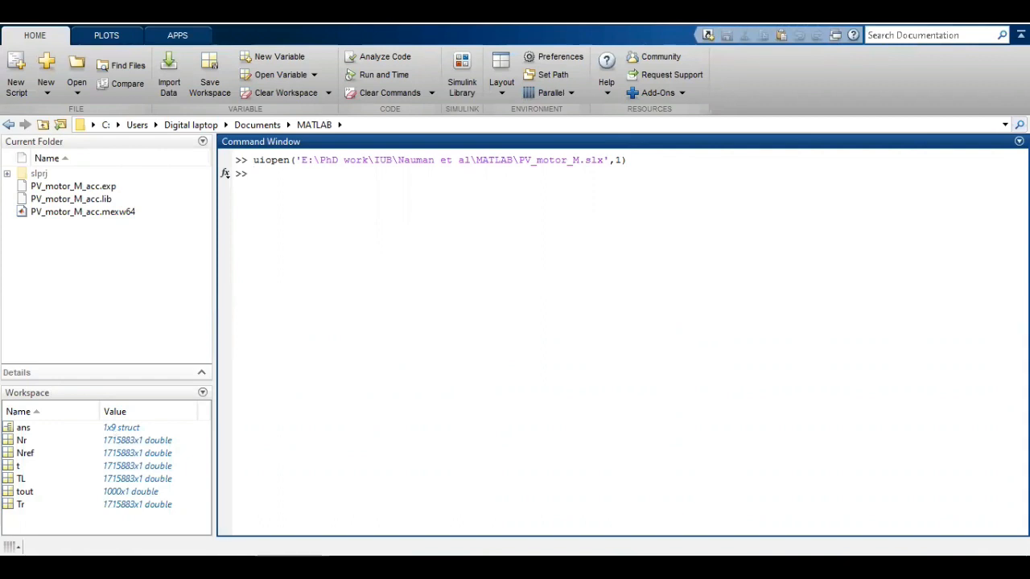
left_click(145, 506)
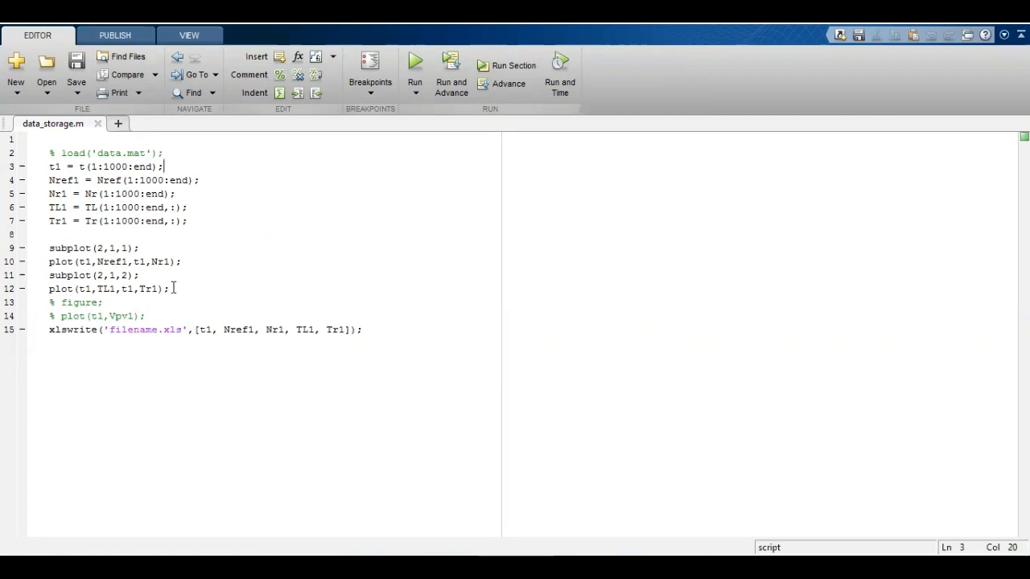
Comment out the xlswrite line and run data_storage.m with its folder added to the path, closing the plot figure
left_click(366, 329)
left_click(279, 74)
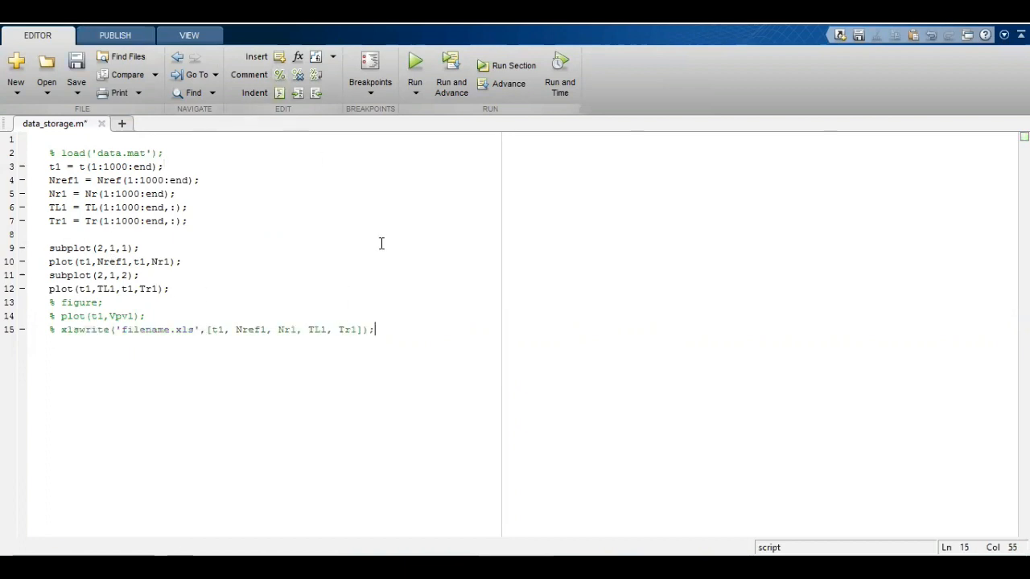
left_click(414, 63)
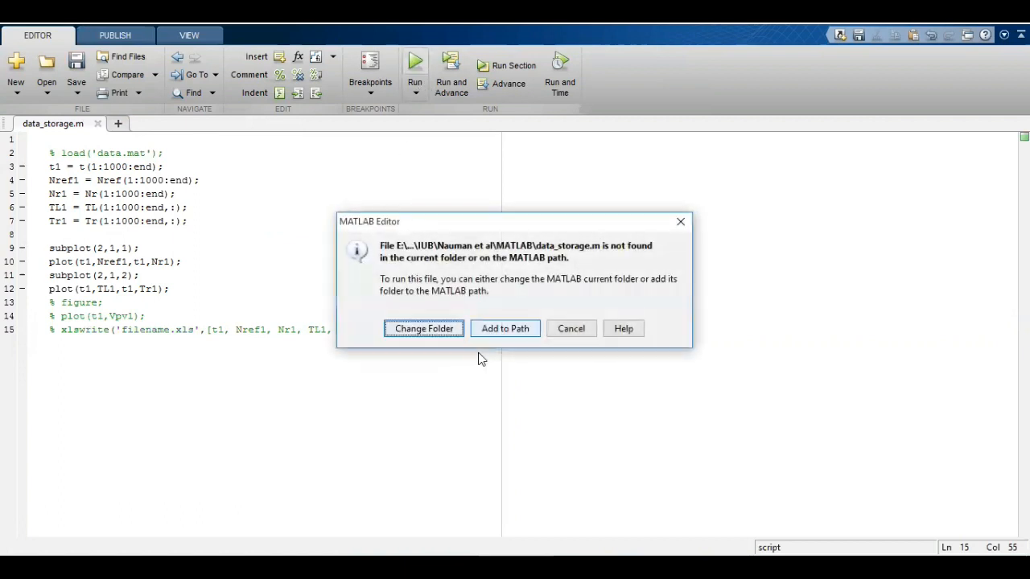
left_click(490, 327)
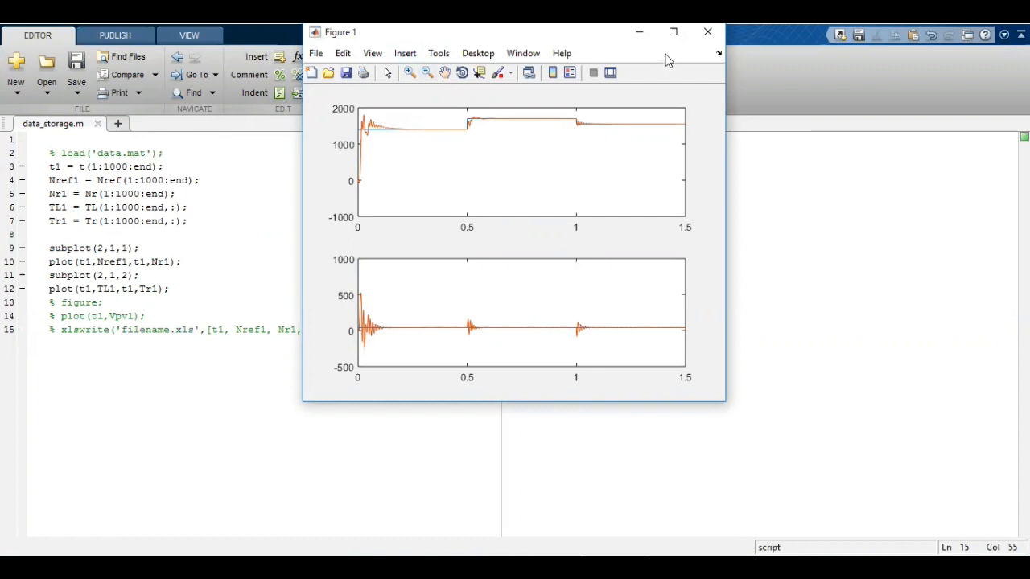
left_click(707, 32)
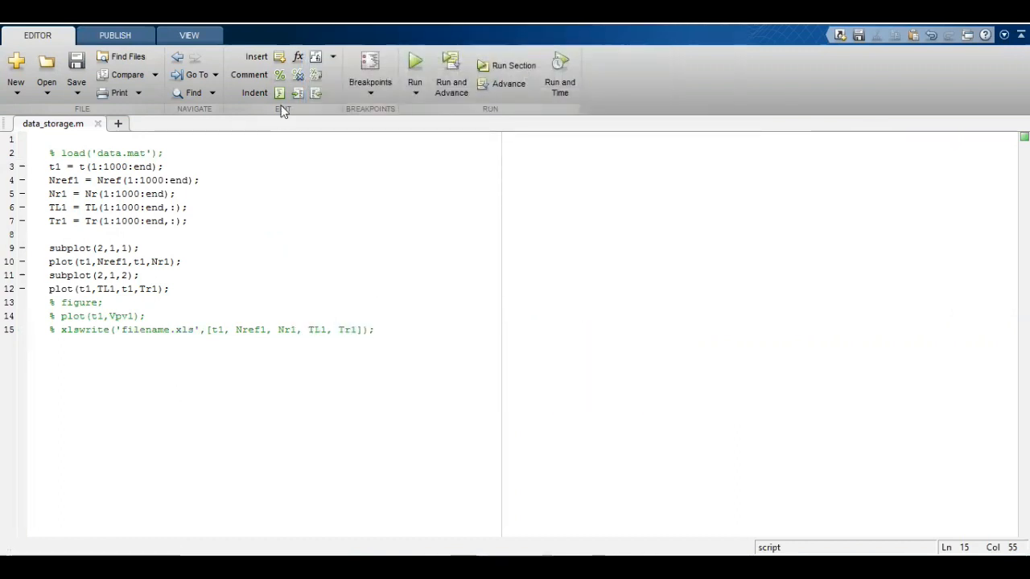
Uncomment the xlswrite line and run data_storage.m to export the sampled data to filename.xls
left_click(297, 75)
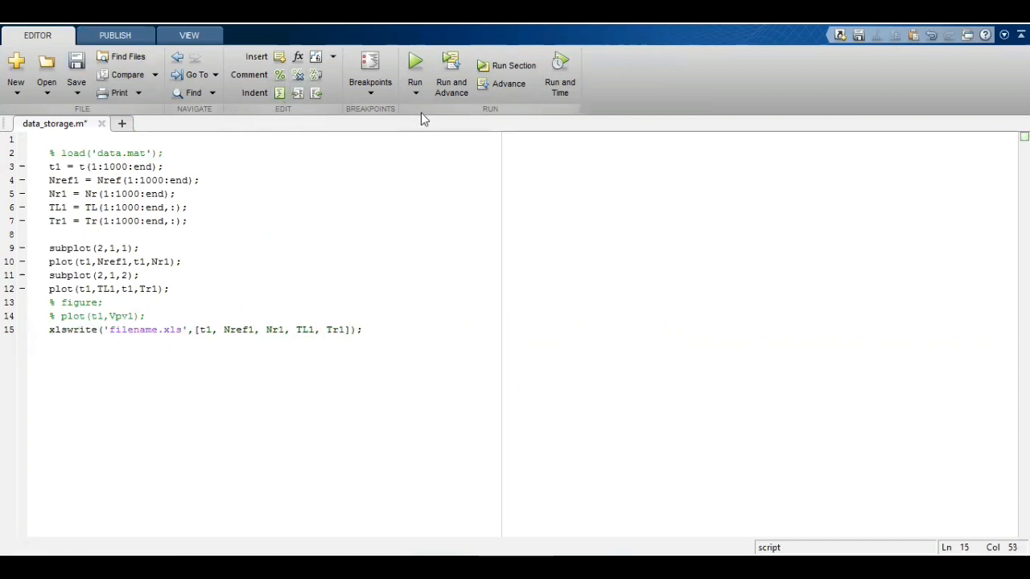
left_click(414, 66)
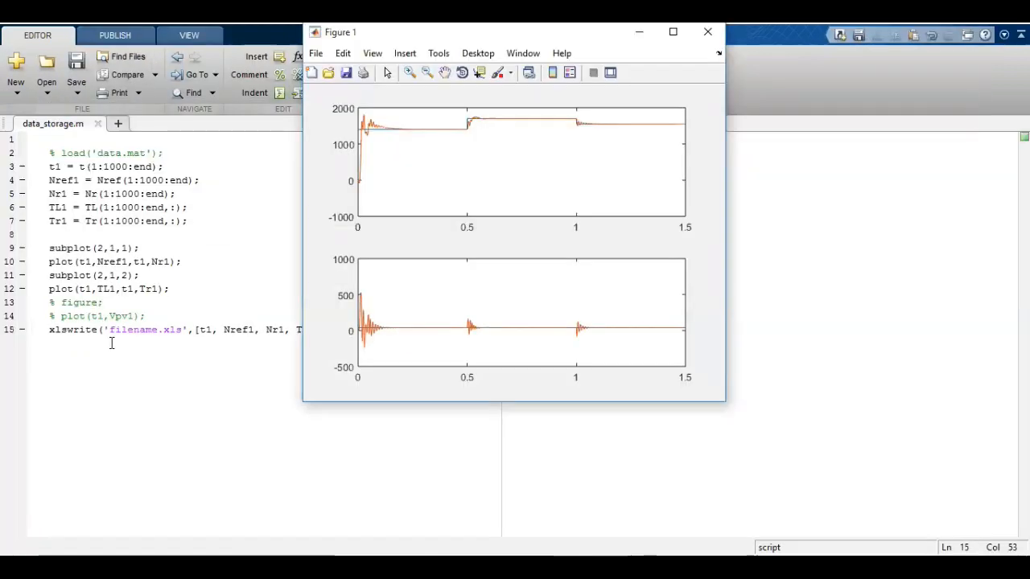
Return to the main MATLAB window and open the exported filename.xls outside MATLAB in Excel
left_click(79, 330)
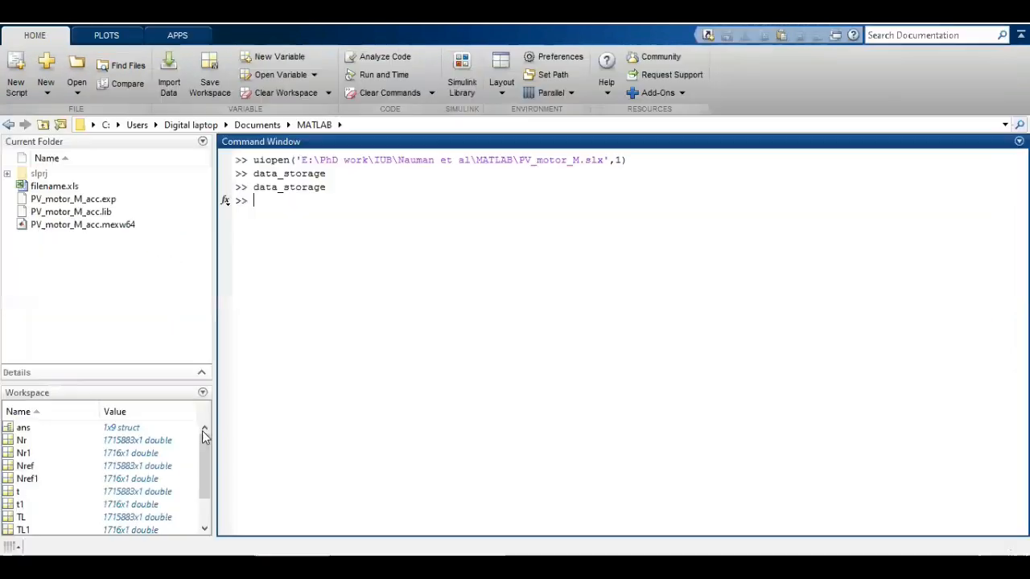
right_click(57, 189)
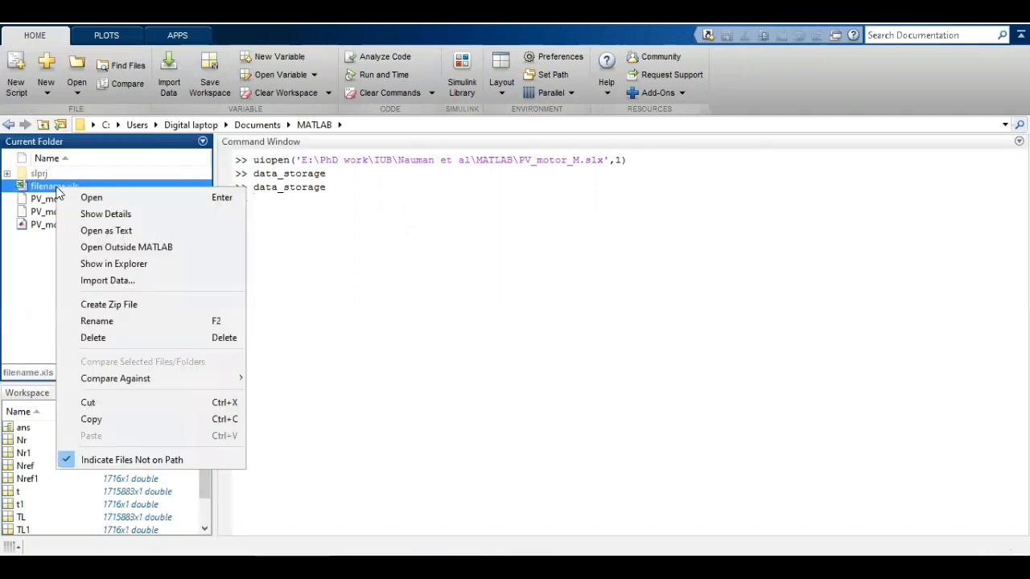
left_click(110, 248)
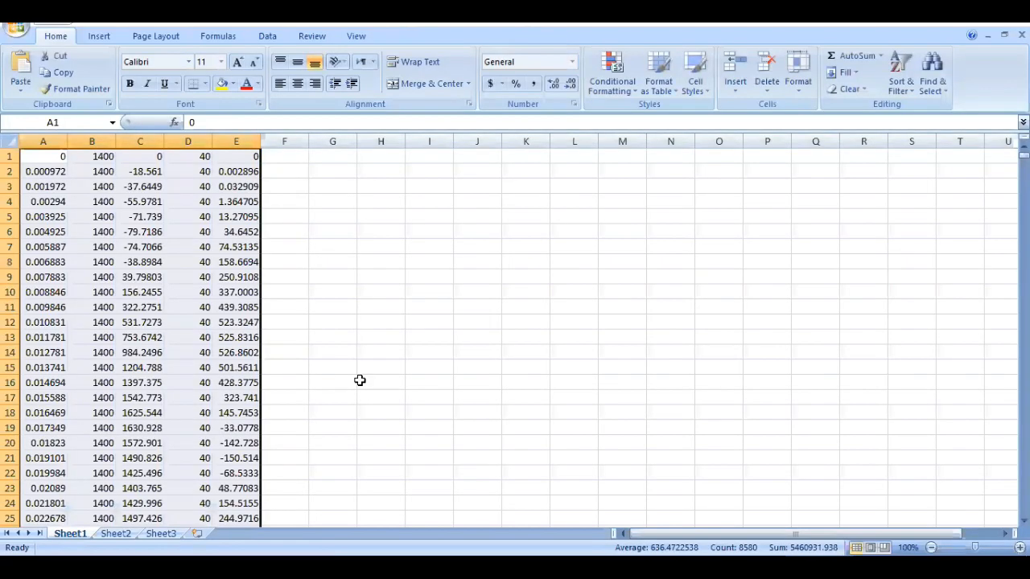
Look through the exported data rows in Sheet1 from the first row to the last
left_click(360, 380)
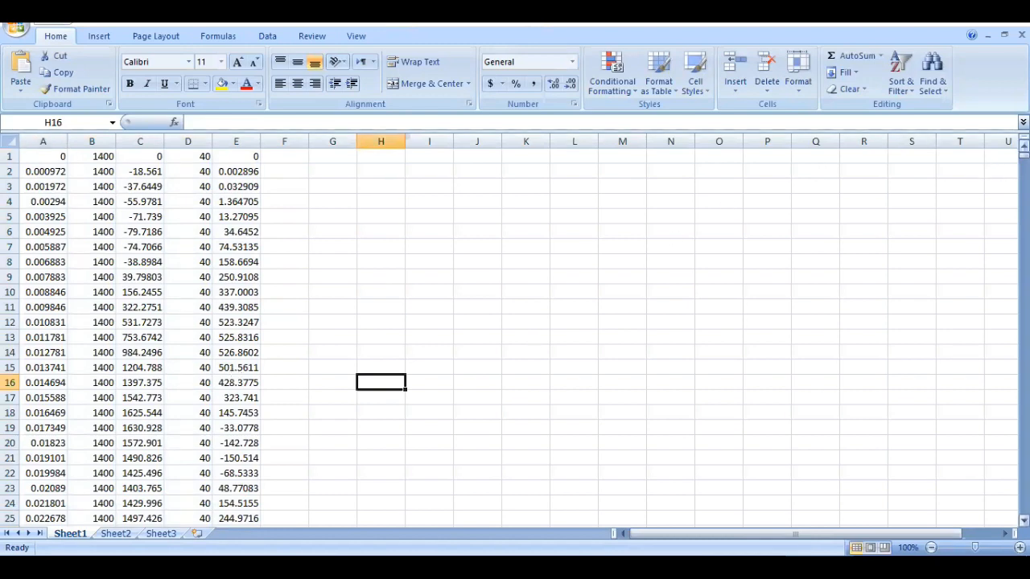
left_click_drag(1022, 152, 1022, 512)
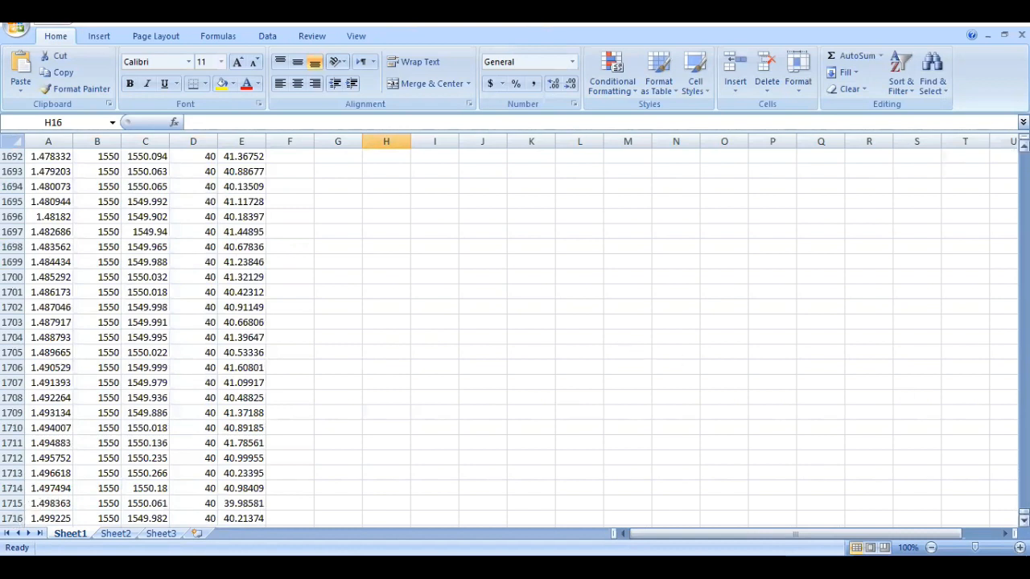
left_click_drag(1022, 512, 1022, 510)
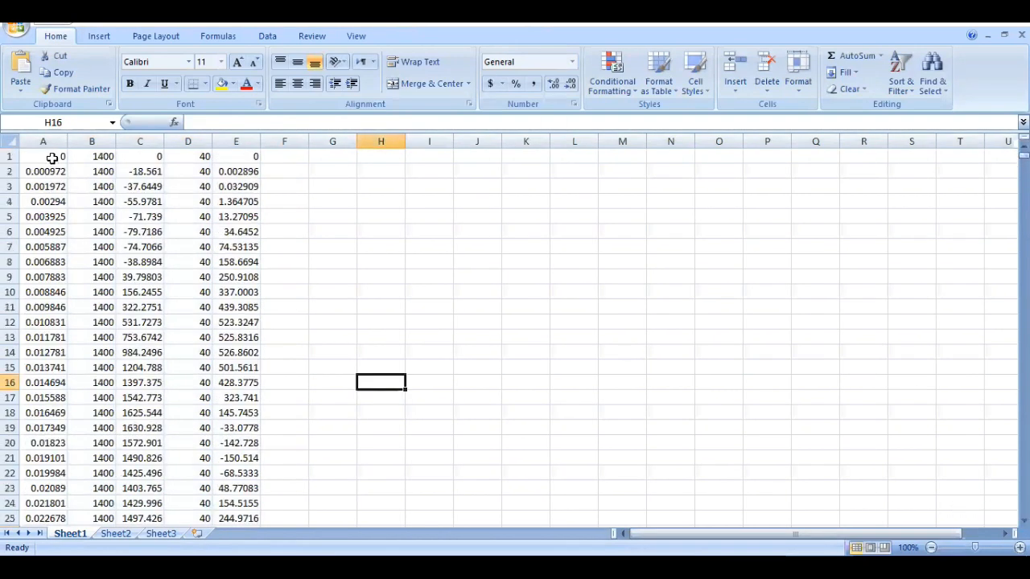
Copy columns A to E of the Excel sheet and paste them into the empty Book1 worksheet in Origin, starting at row 1 of column A
left_click_drag(46, 143, 231, 167)
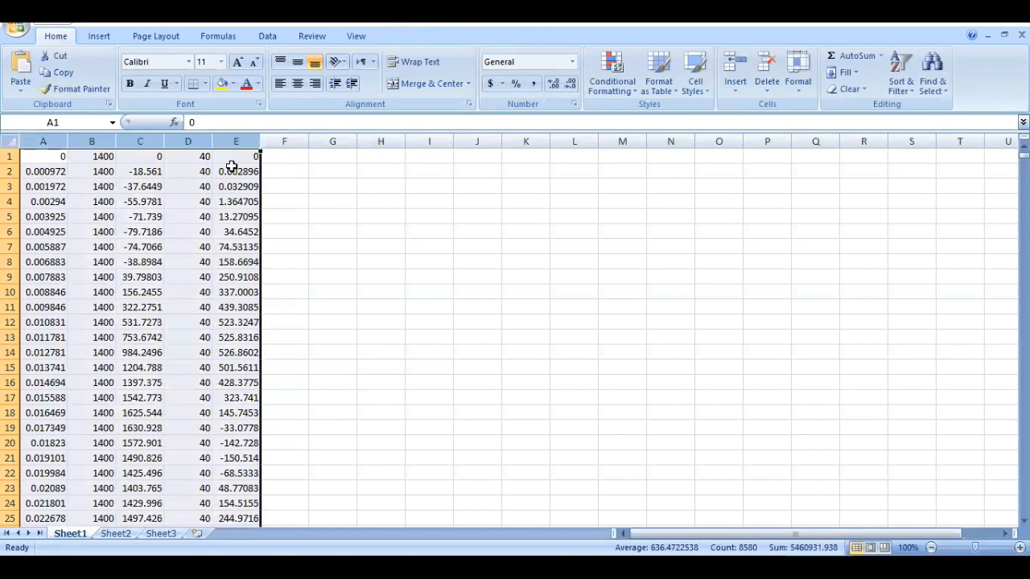
key("ctrl+c")
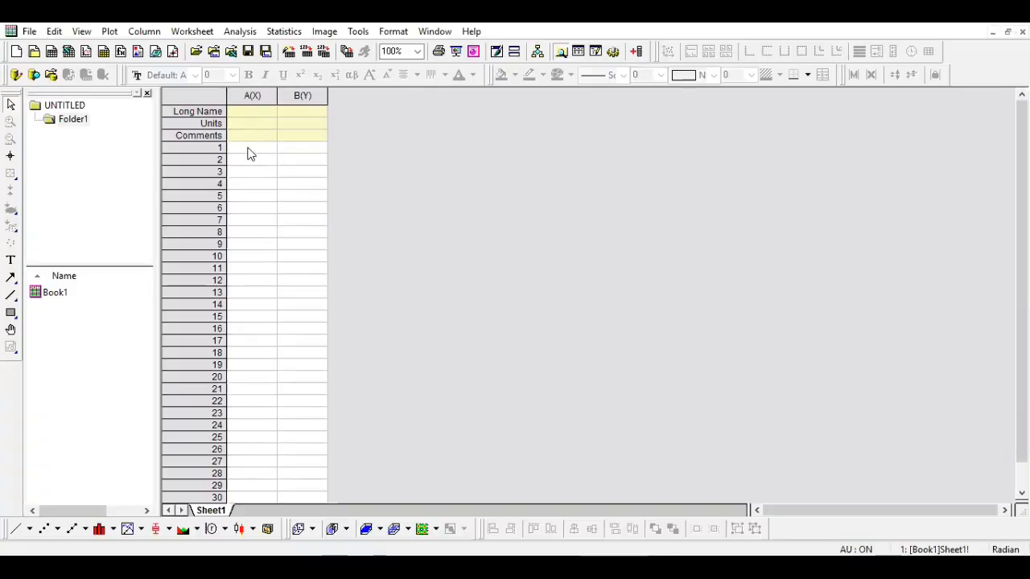
left_click(249, 149)
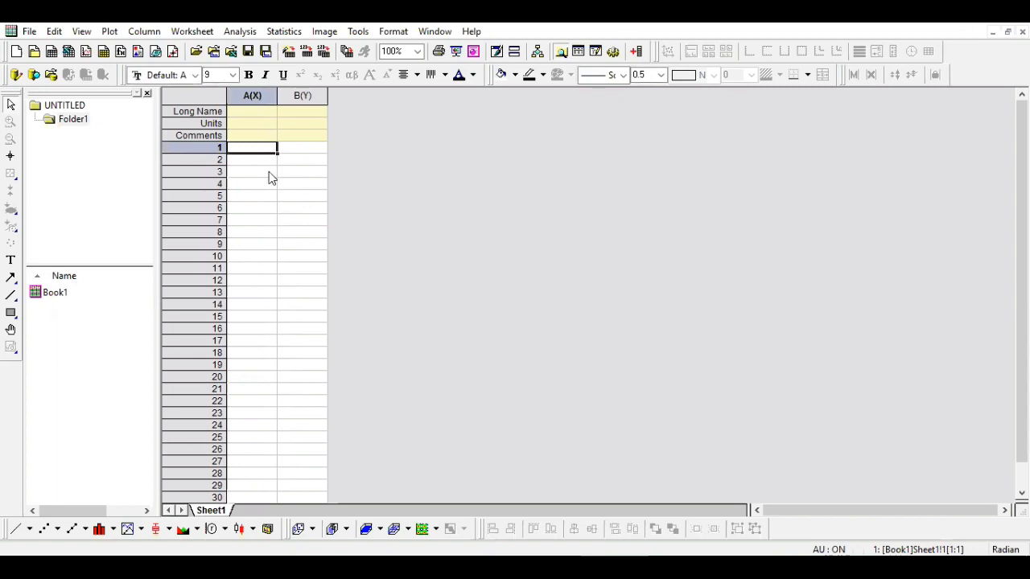
key("ctrl+v")
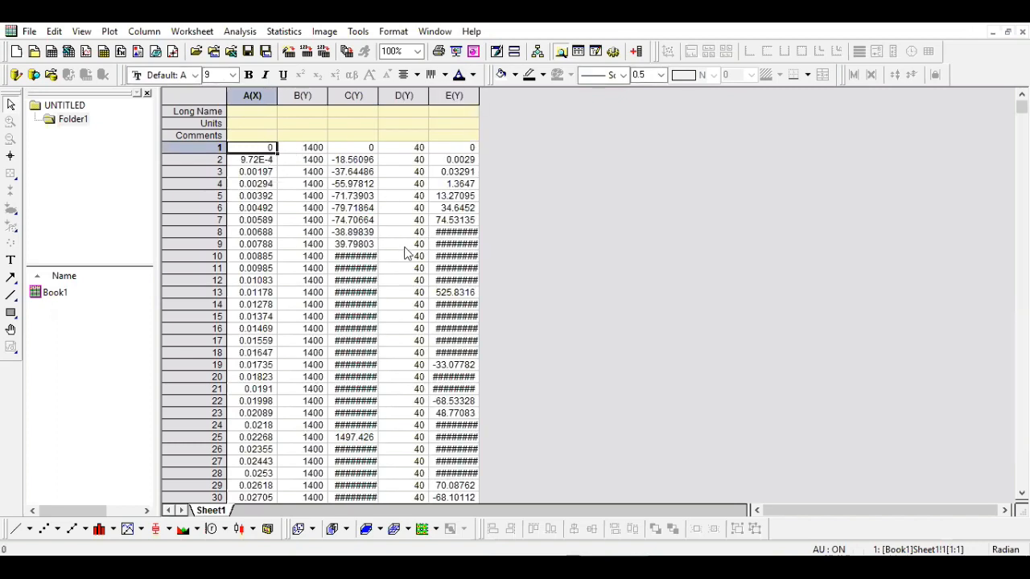
left_click(387, 172)
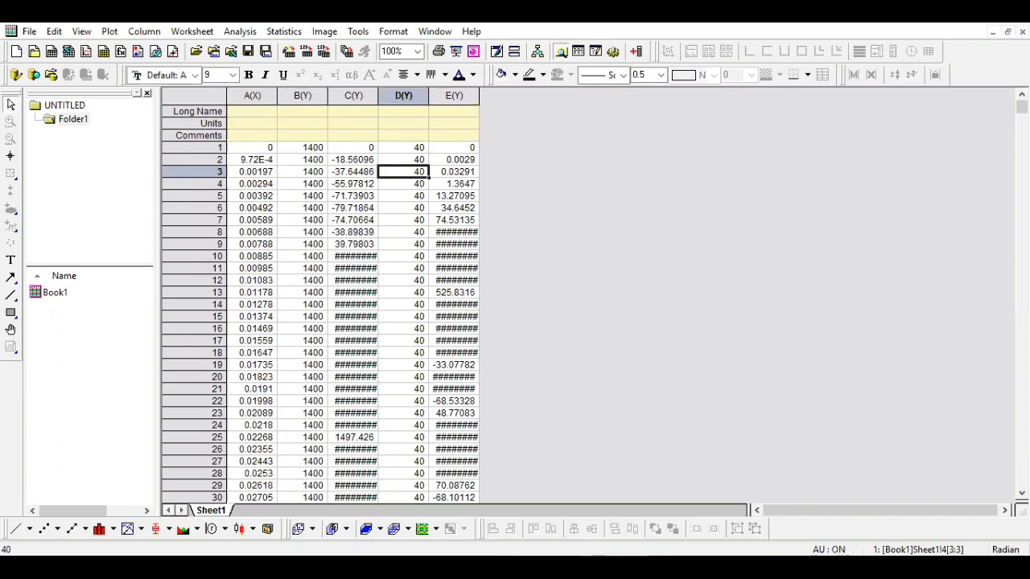
Check the MATLAB figure for reference, then plot worksheet columns A, B and C as a line graph and dismiss the template reminder
left_click(563, 566)
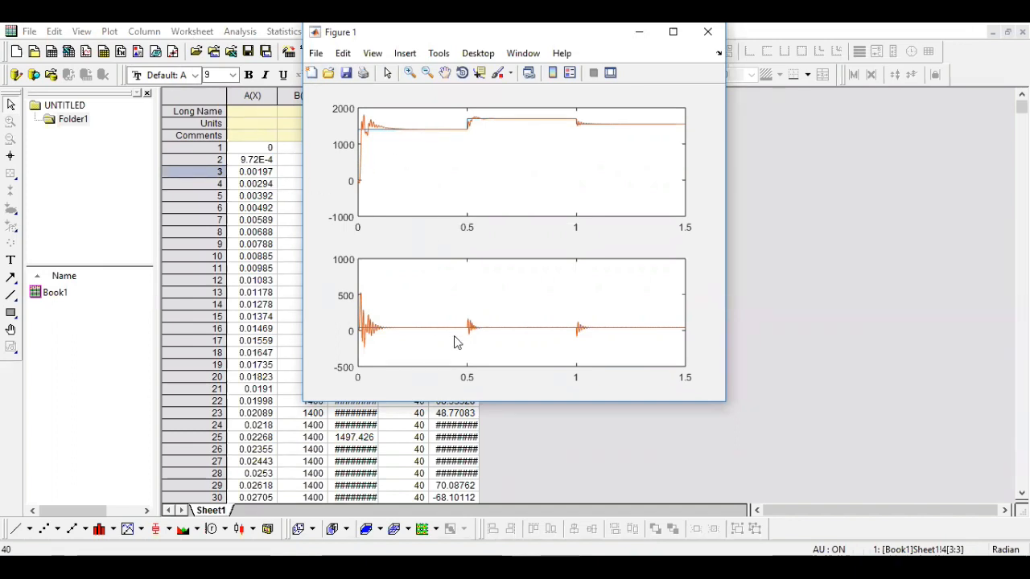
left_click(155, 22)
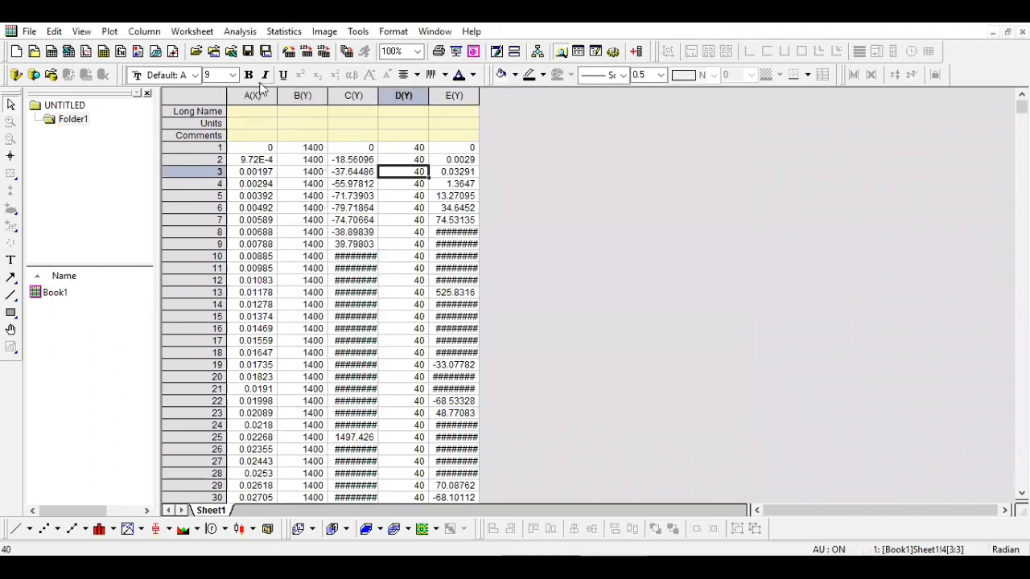
left_click(251, 96)
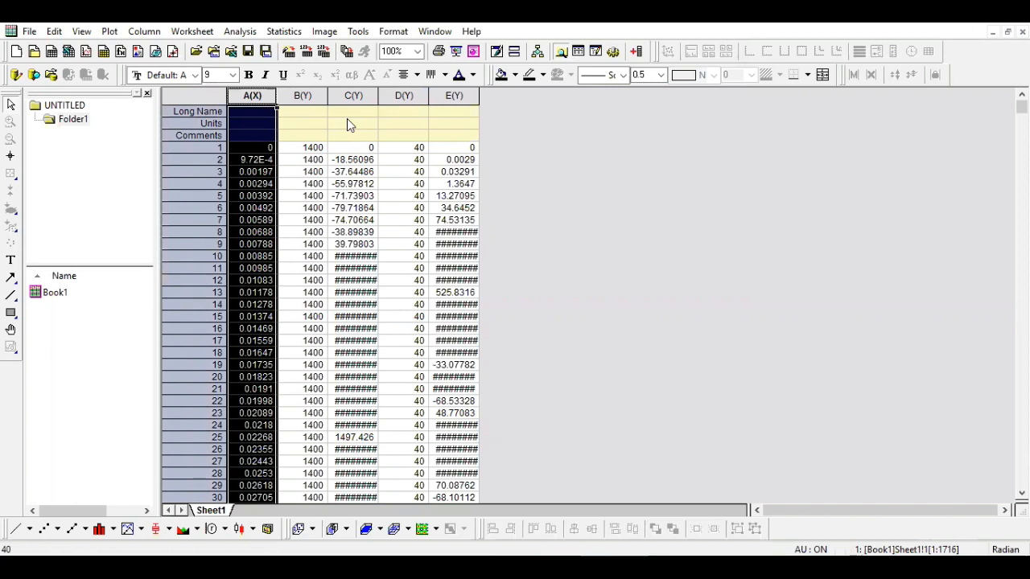
left_click(313, 96, "ctrl")
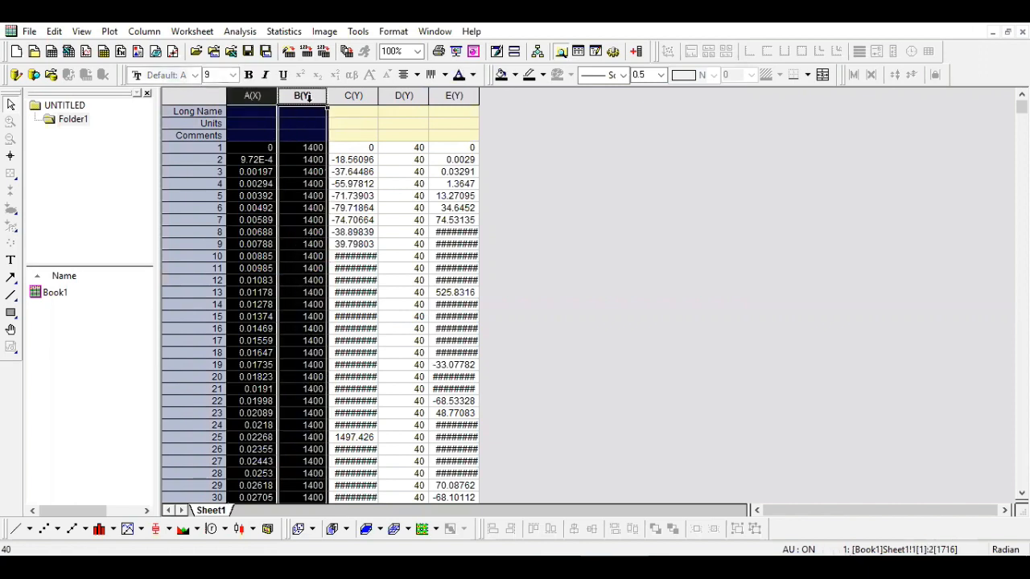
left_click(348, 97, "ctrl")
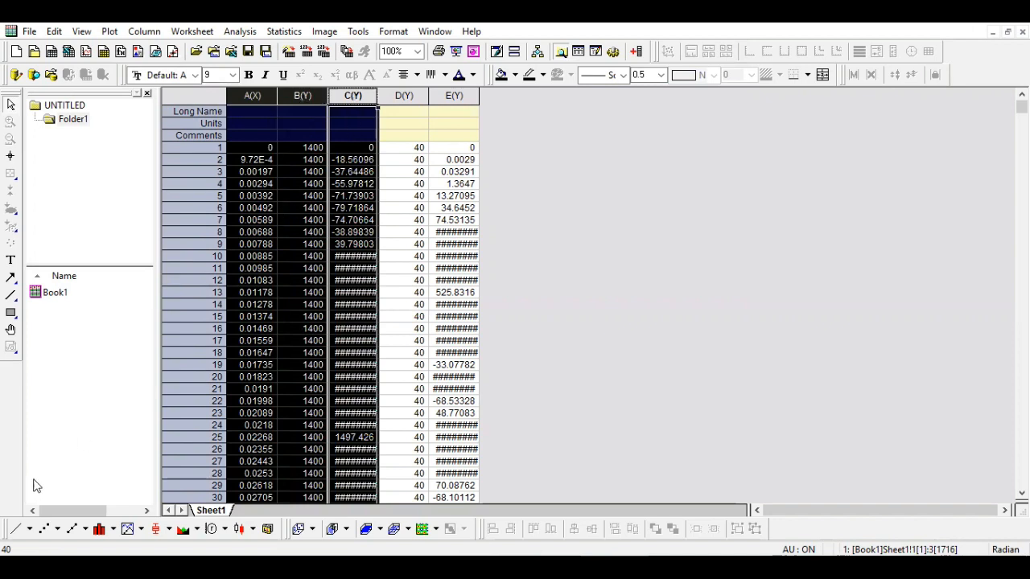
left_click(14, 537)
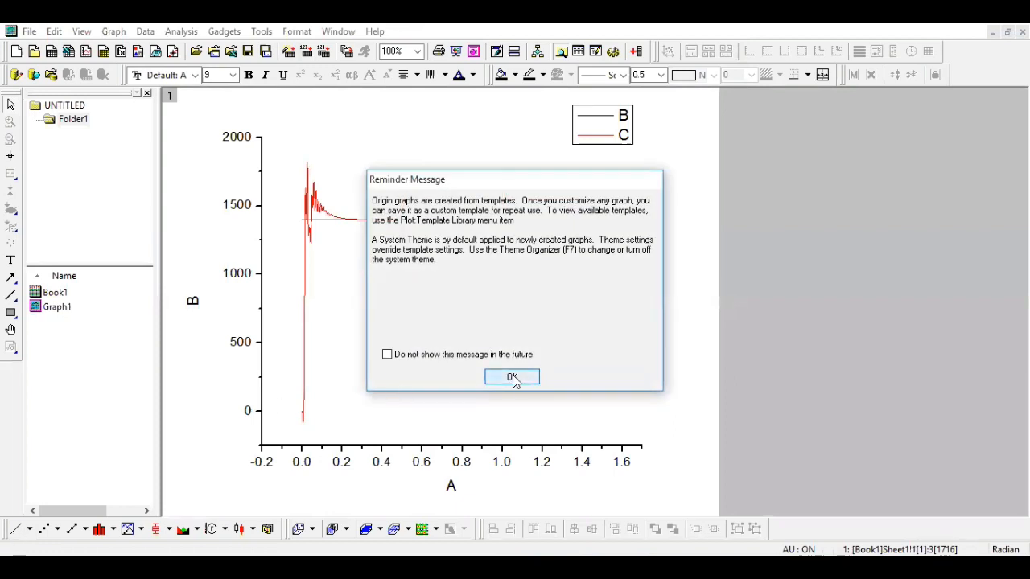
left_click(511, 376)
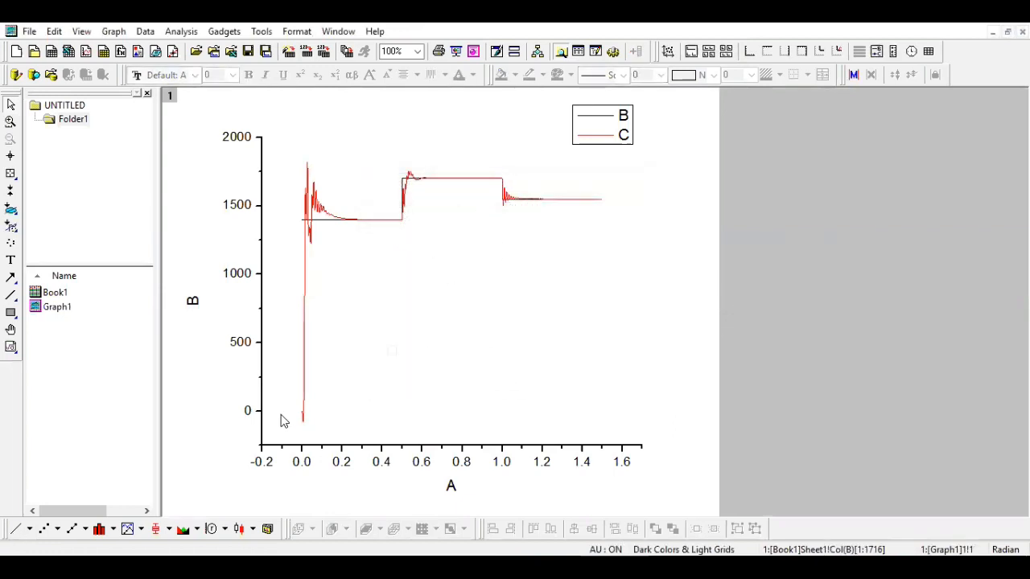
Set the graph's horizontal axis scale from 0 to 1.5 with an increment of 0.3, and review the vertical axis scale
double_click(338, 464)
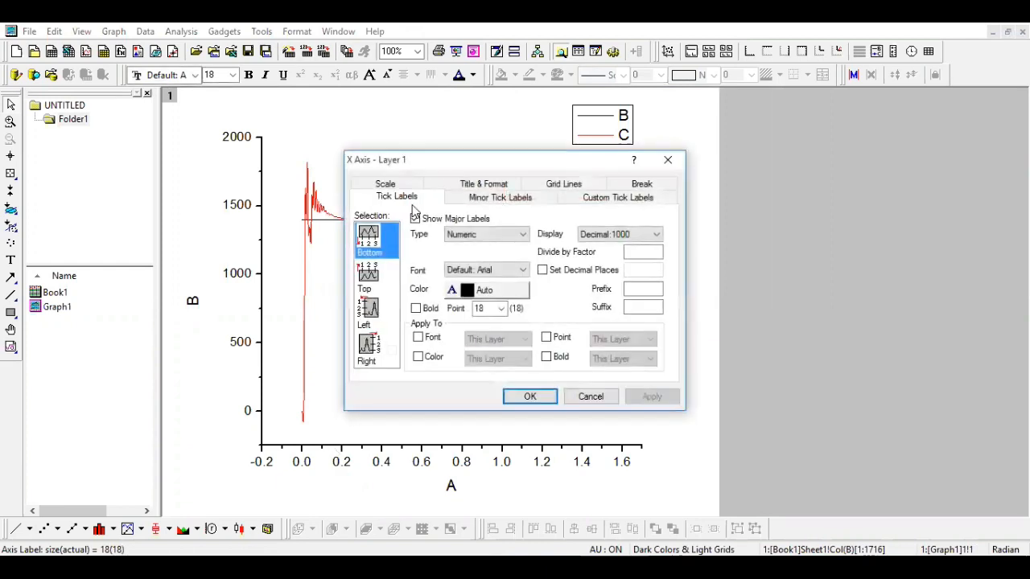
left_click(388, 196)
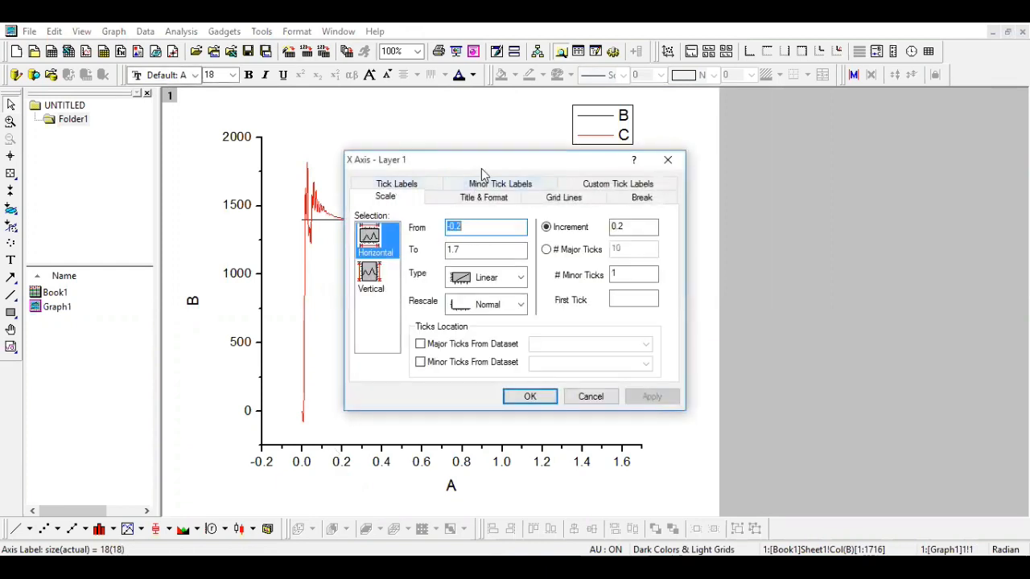
left_click_drag(529, 172, 661, 183)
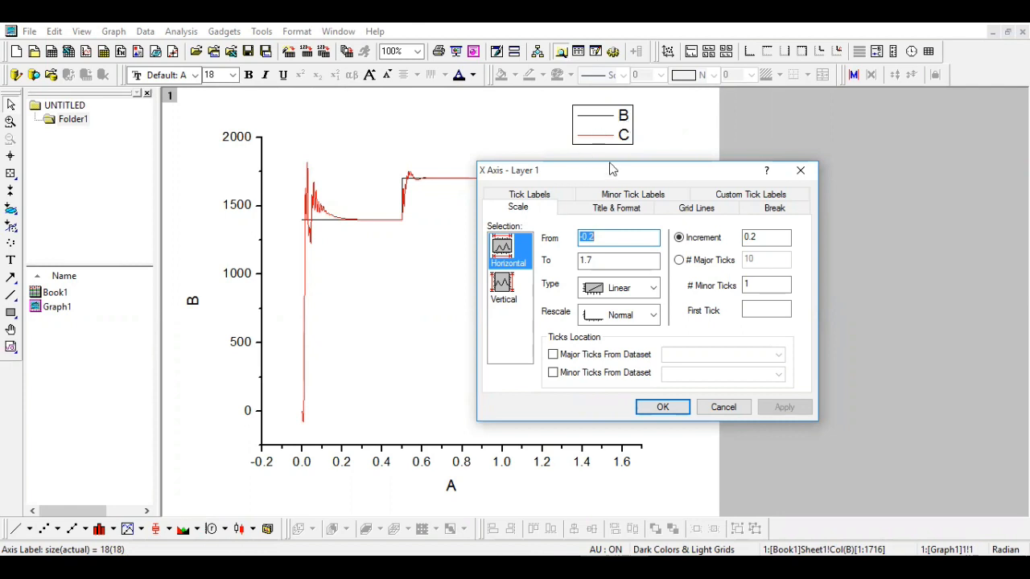
type("0")
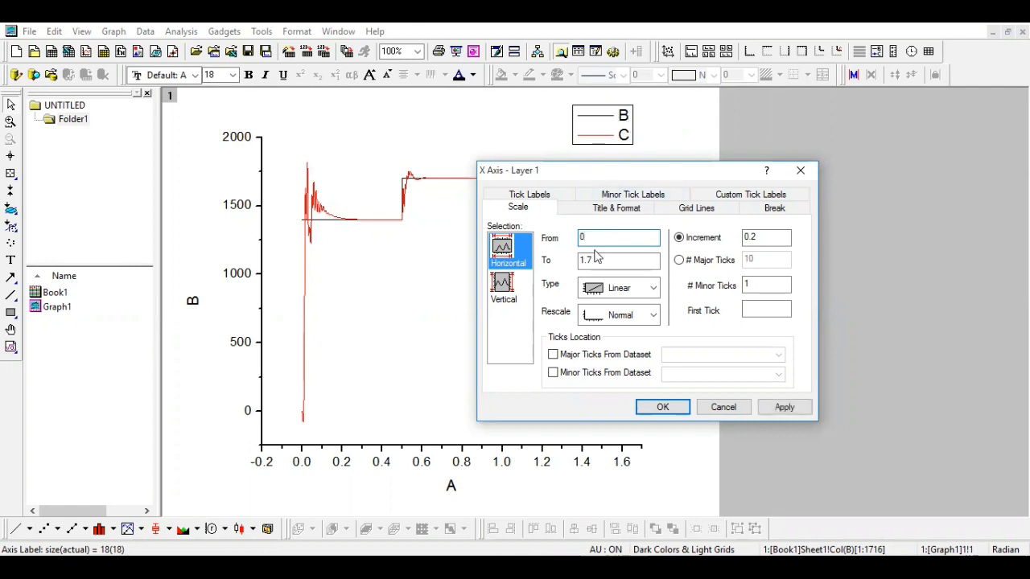
left_click(599, 258)
key("BackSpace")
type("5")
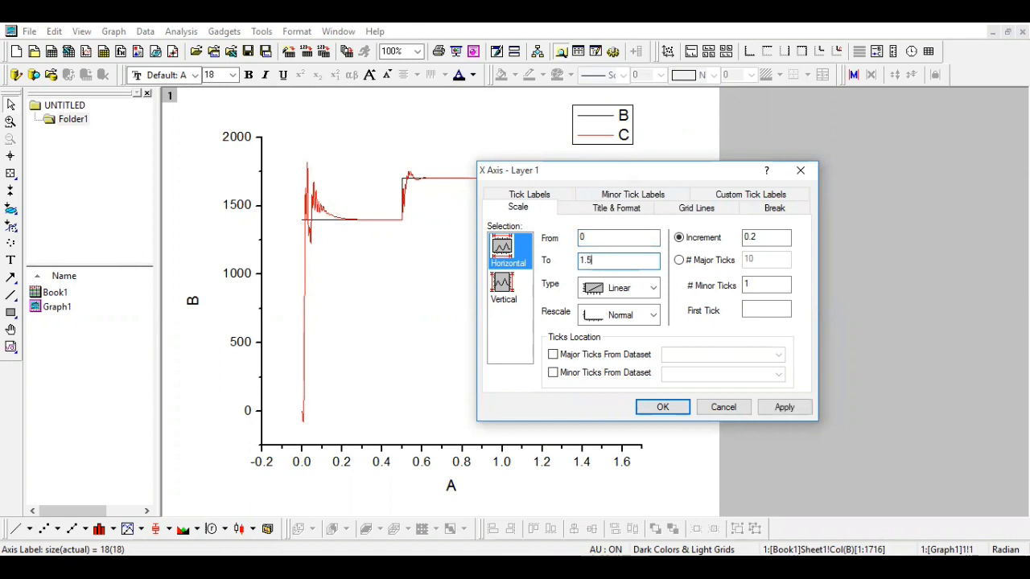
left_click(763, 237)
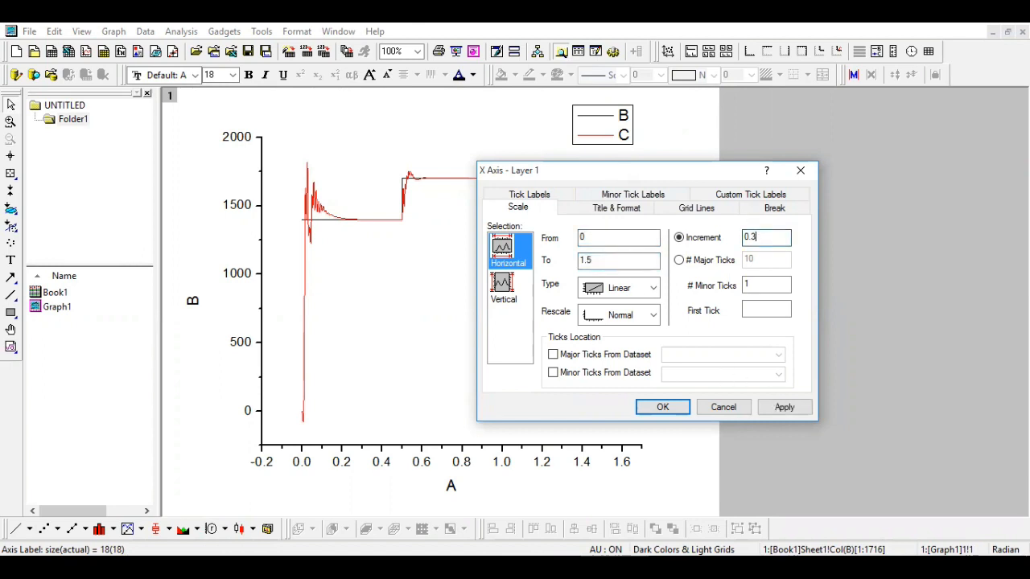
left_click(783, 408)
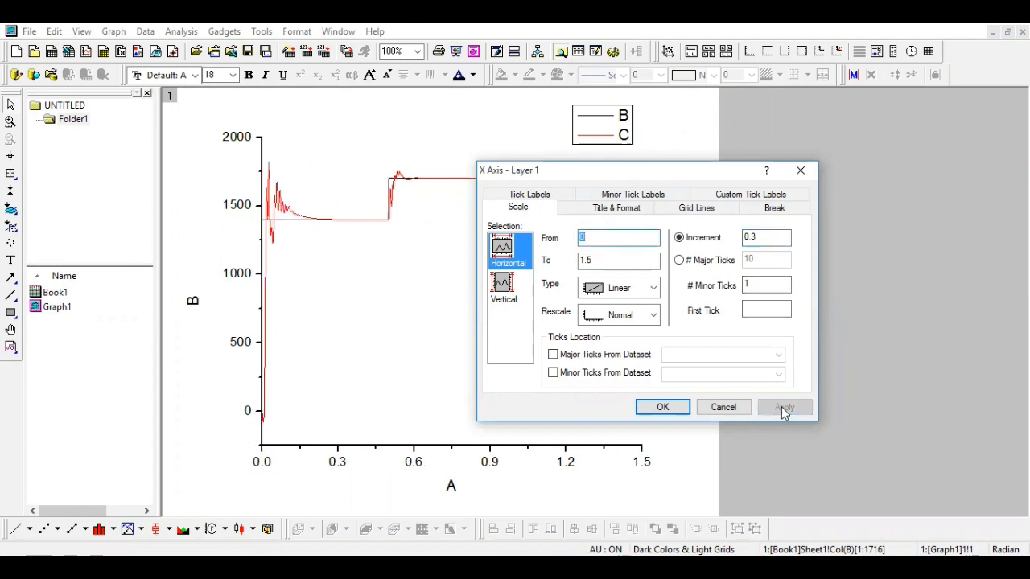
left_click(502, 287)
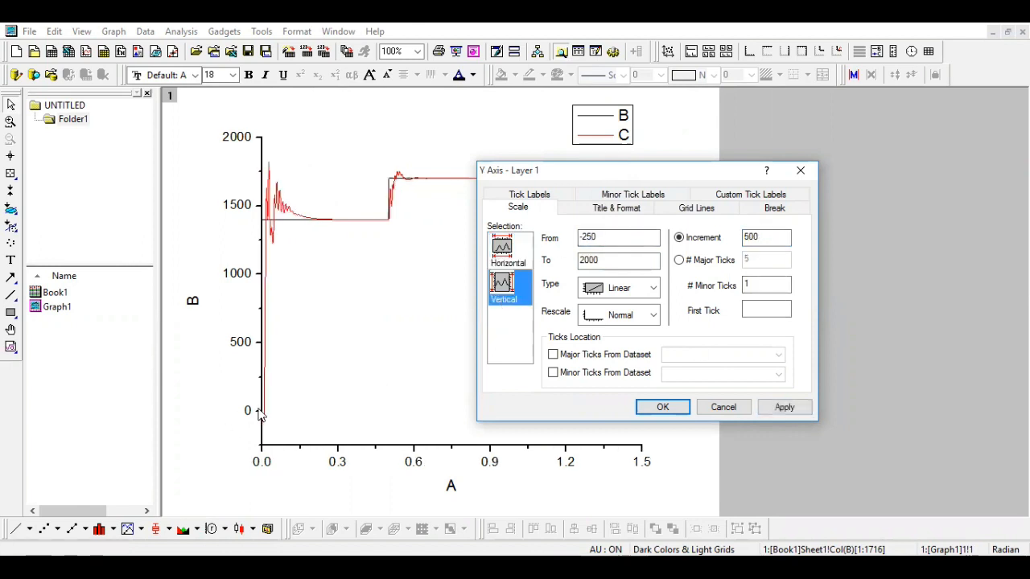
left_click(772, 409)
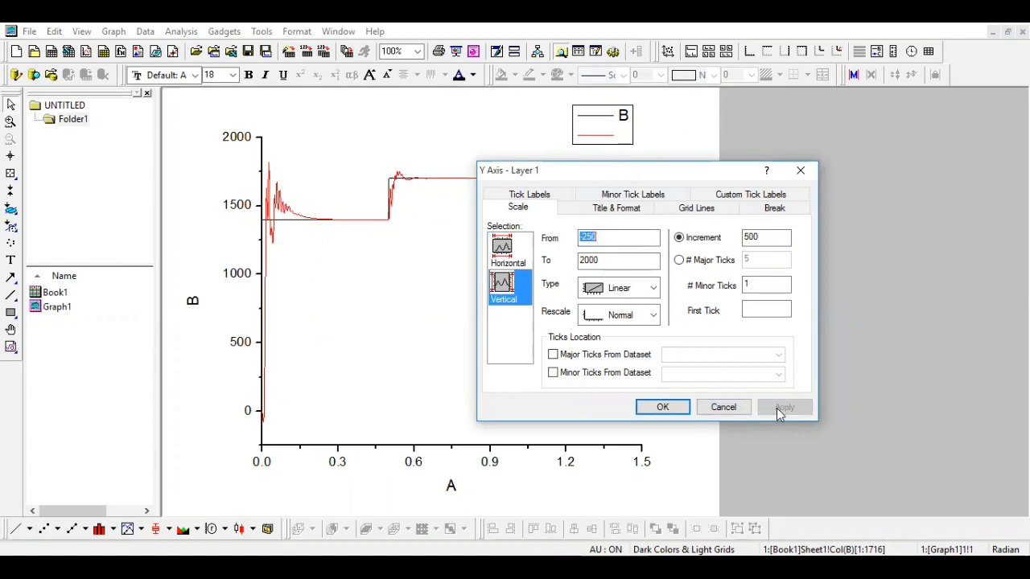
left_click(660, 407)
Move the legend into the empty area below the curves and rename its first entry to N with subscript "ref"
left_click_drag(587, 197, 577, 266)
double_click(576, 267)
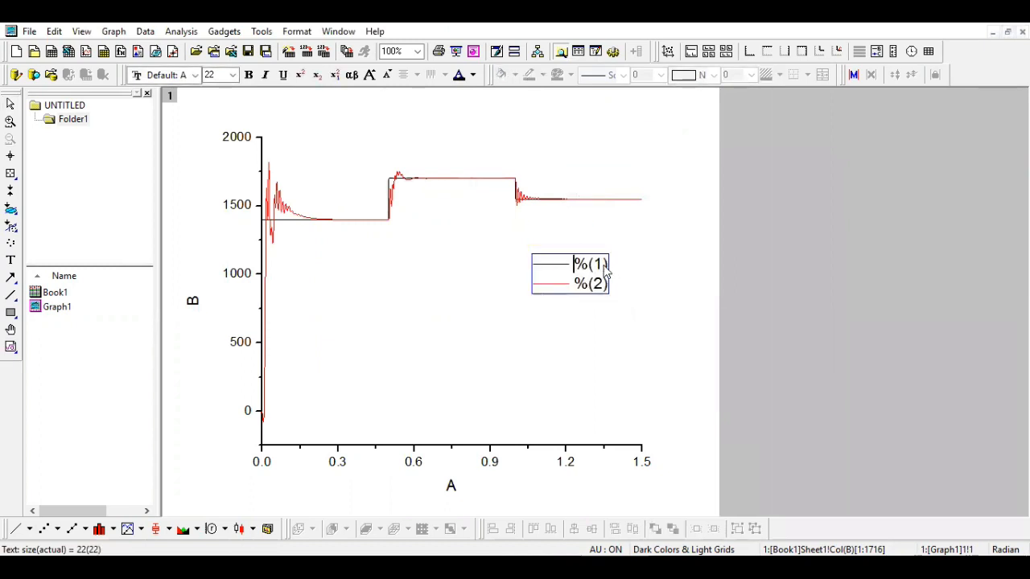
key("Delete")
key("Delete")
key("Delete")
type("Nr")
key("shift+Left")
key("shift+Left")
key("shift+Left")
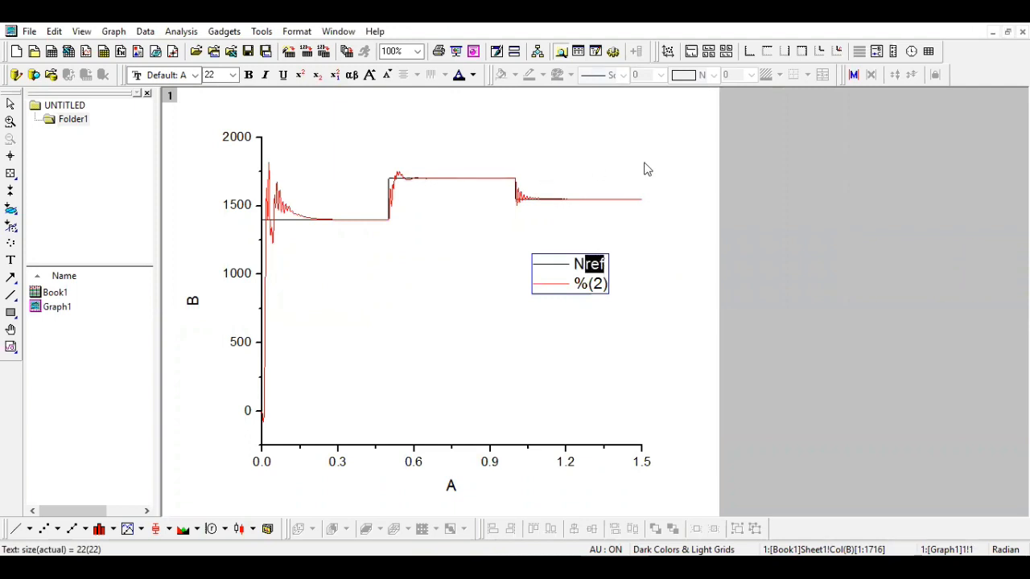
left_click(316, 77)
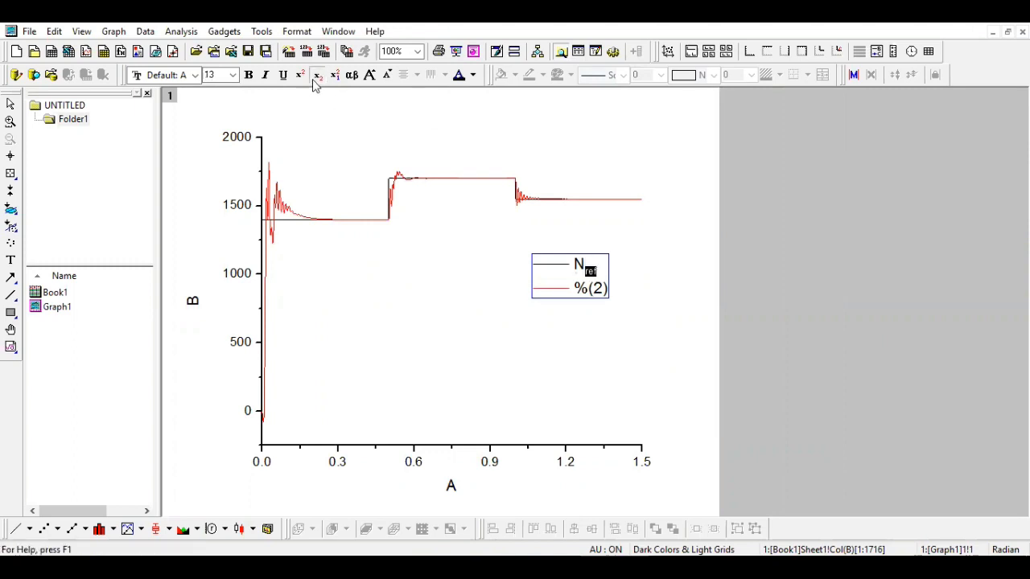
Rename the legend's second entry to N with subscript "r" and finish editing the legend text
key("Down")
key("Right")
key("Right")
key("Right")
key("shift+Left")
key("shift+Left")
key("shift+Left")
key("shift+Left")
type("Nr")
key("shift+Left")
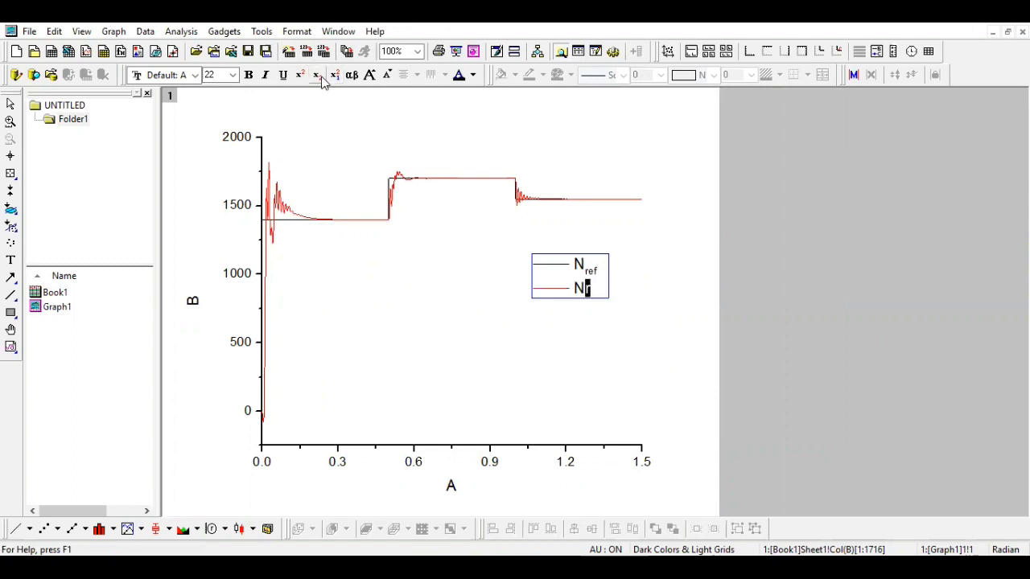
left_click(317, 75)
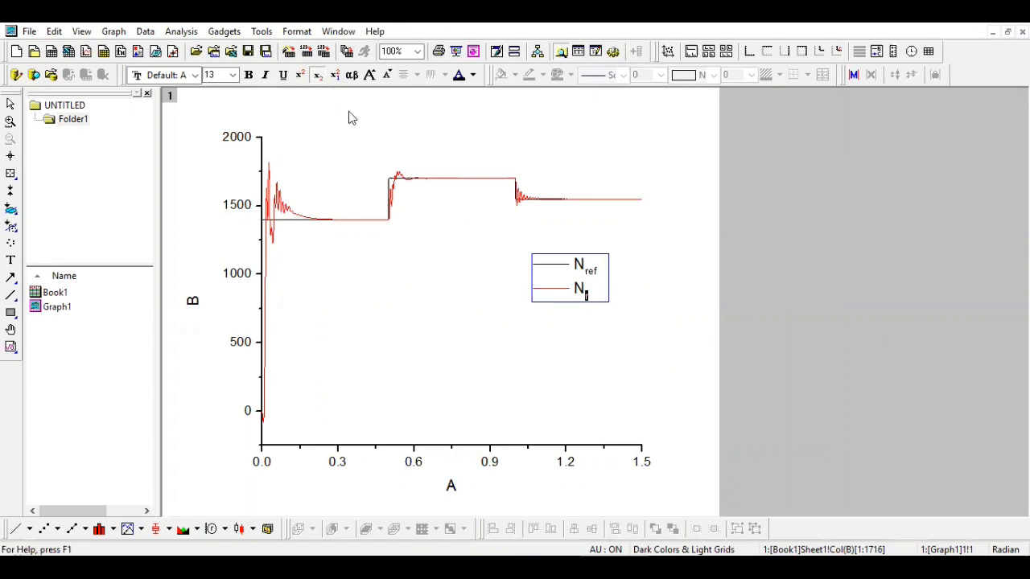
left_click(609, 369)
Change the font of the whole legend to Times New Roman
left_click(579, 270)
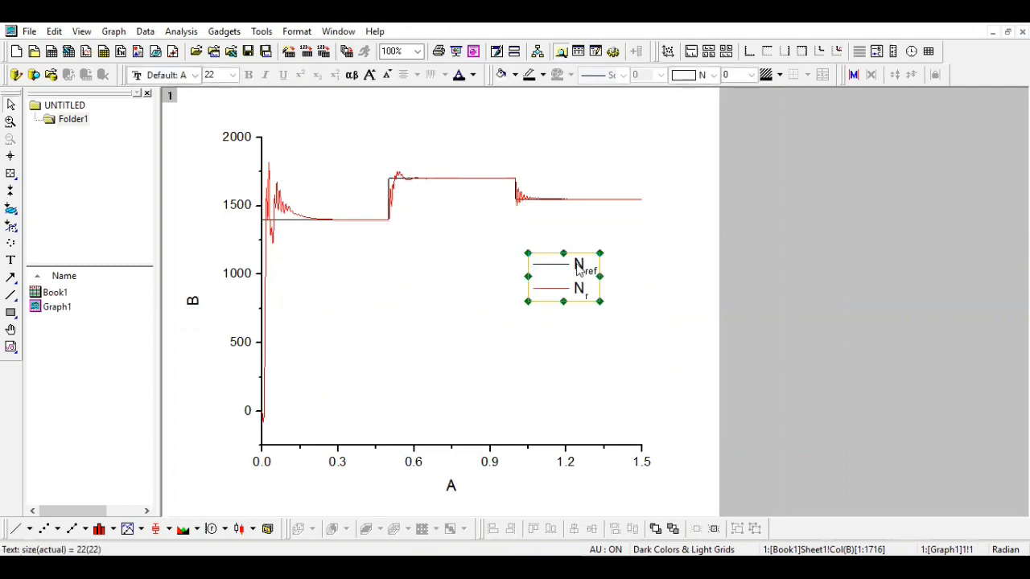
left_click(150, 76)
left_click(151, 76)
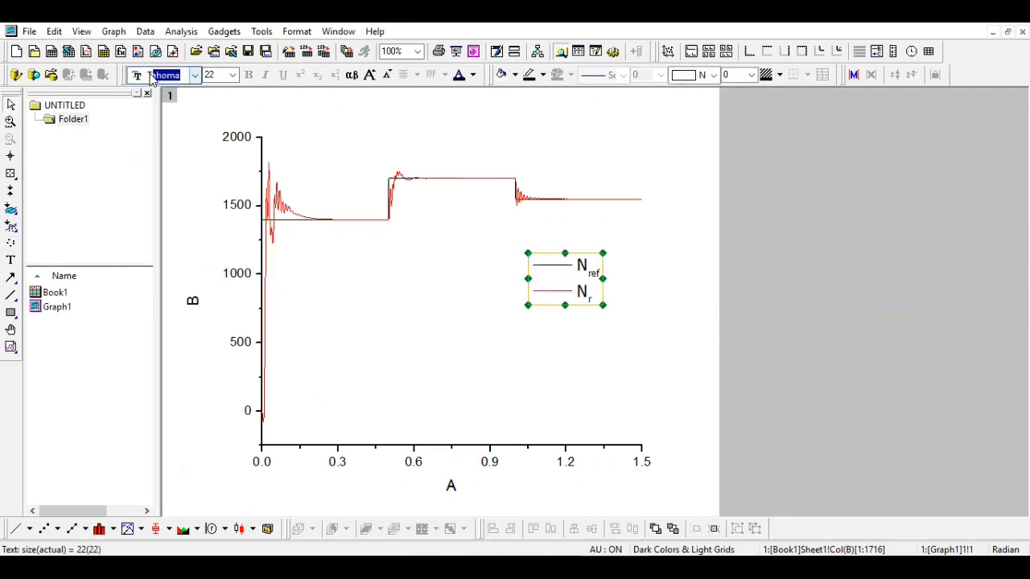
left_click(151, 77)
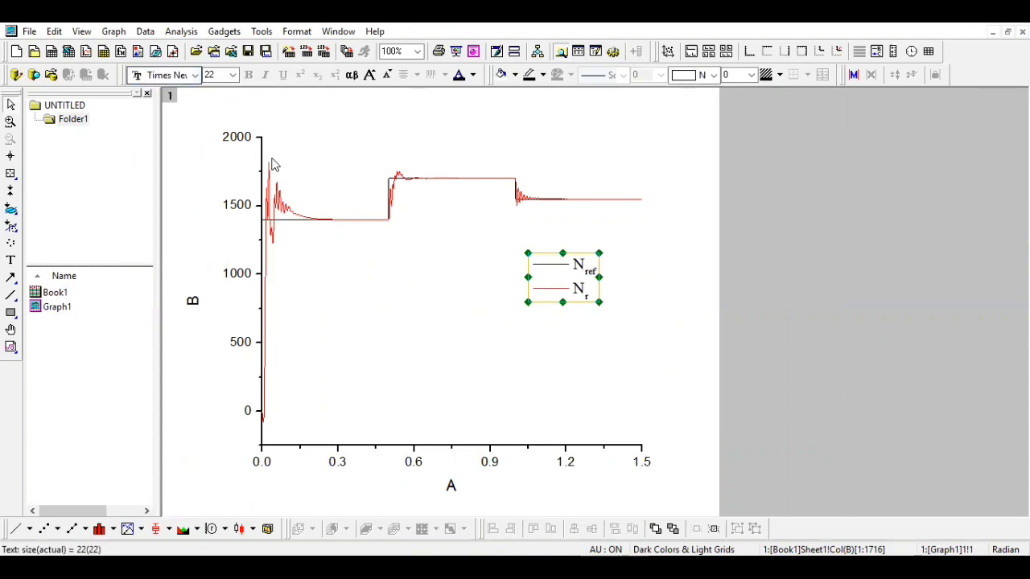
Change the font of both axis titles, A and B, to Times New Roman
left_click(452, 485)
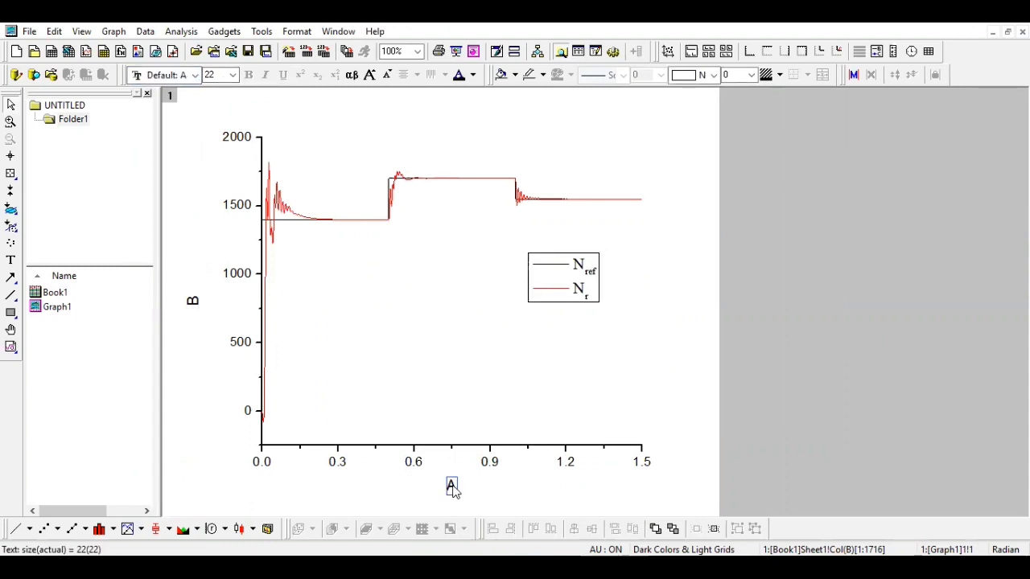
left_click(193, 303)
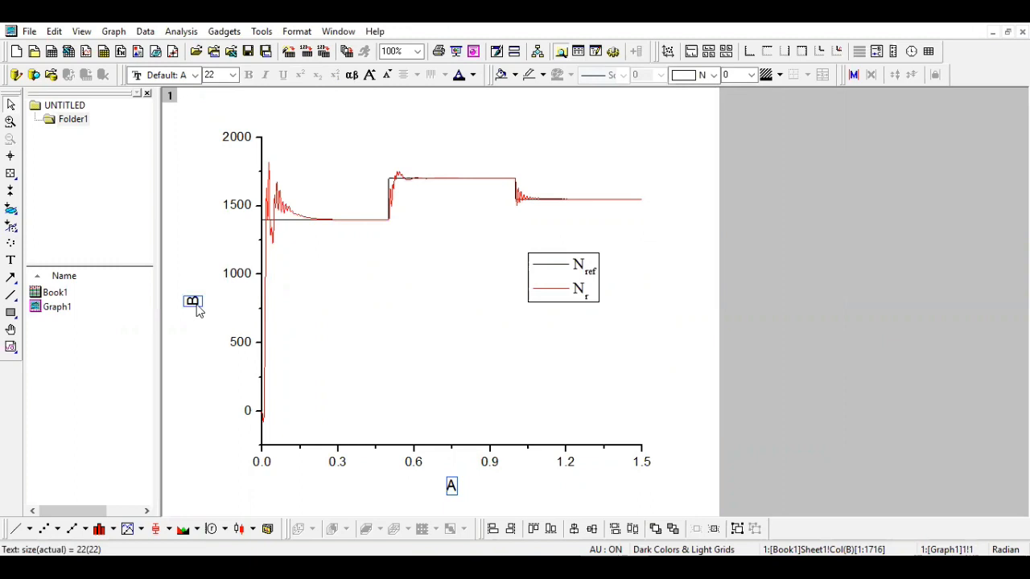
left_click(168, 76)
type("Times Ne")
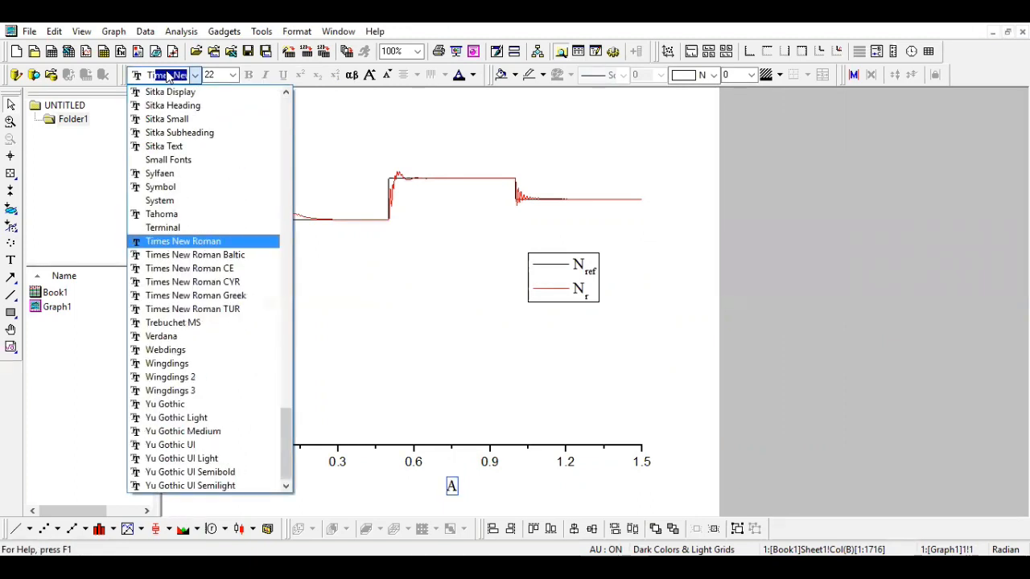
key("Return")
Change the font of the tick labels on both the vertical and horizontal axes to Times New Roman
left_click(232, 206)
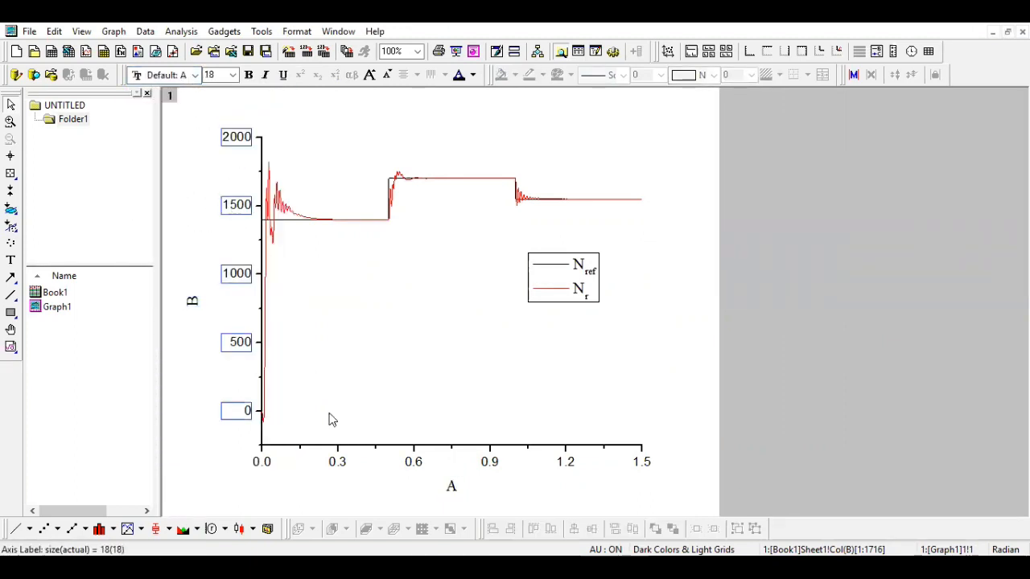
left_click(340, 467, "shift")
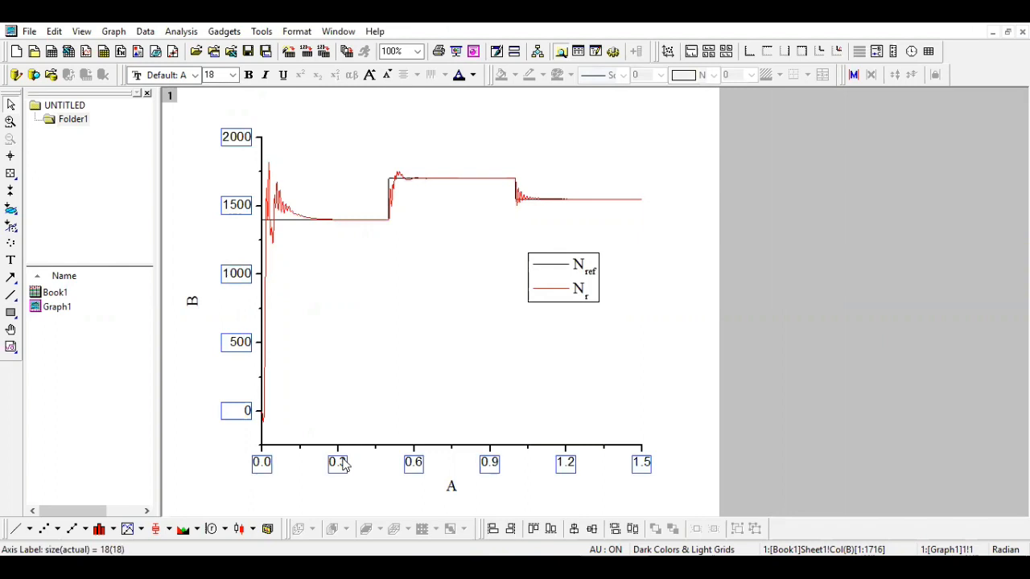
left_click(170, 76)
type("Times Ne")
key("Return")
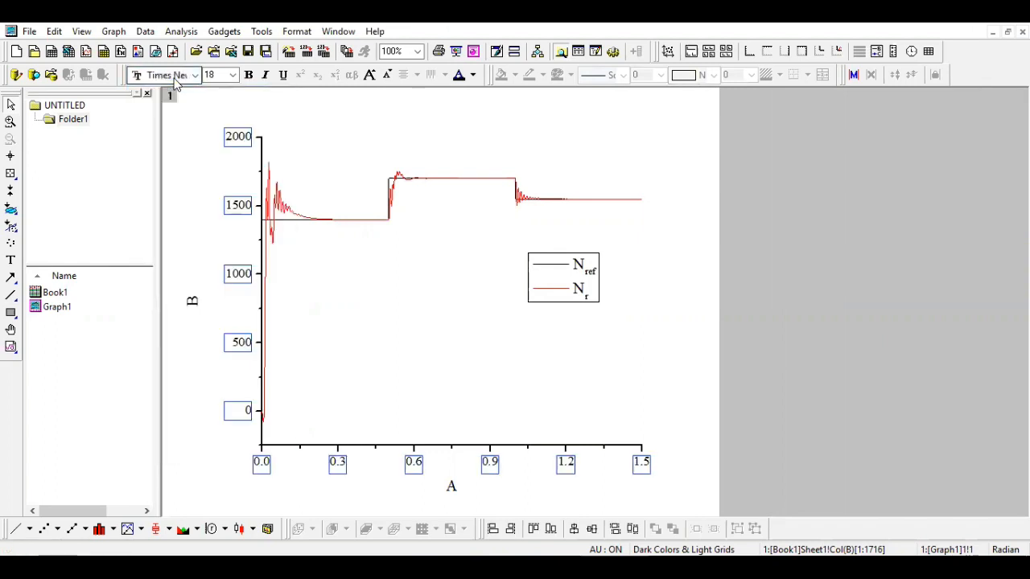
left_click(406, 362)
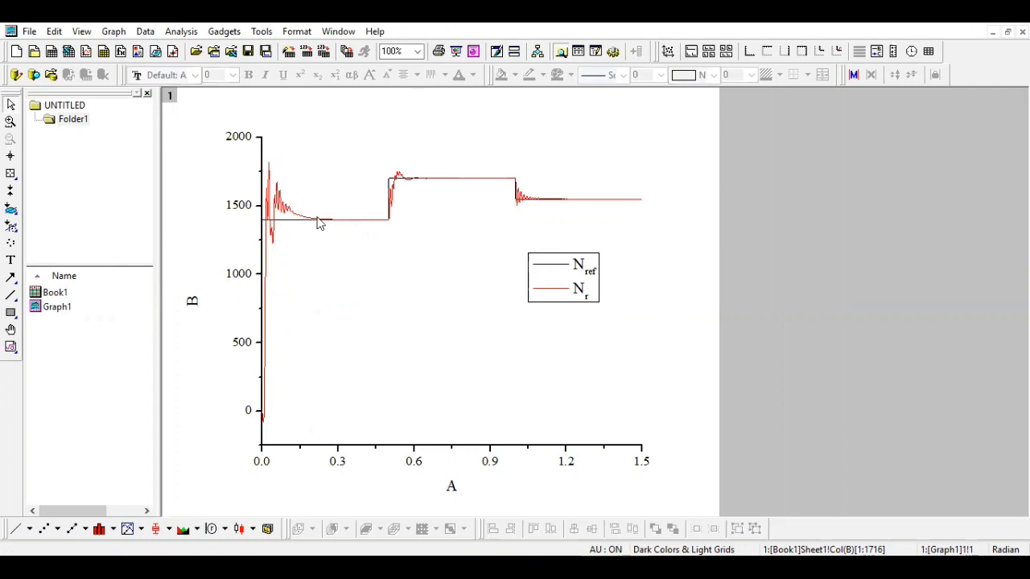
Plot Book1's columns D and E against column A as a new line graph and dismiss the template reminder
double_click(64, 293)
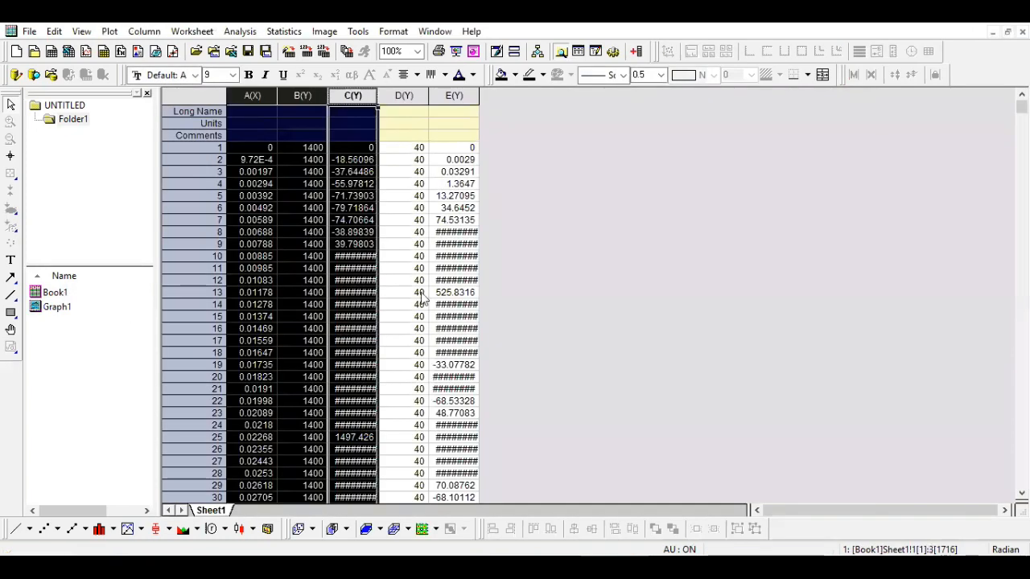
left_click(421, 294)
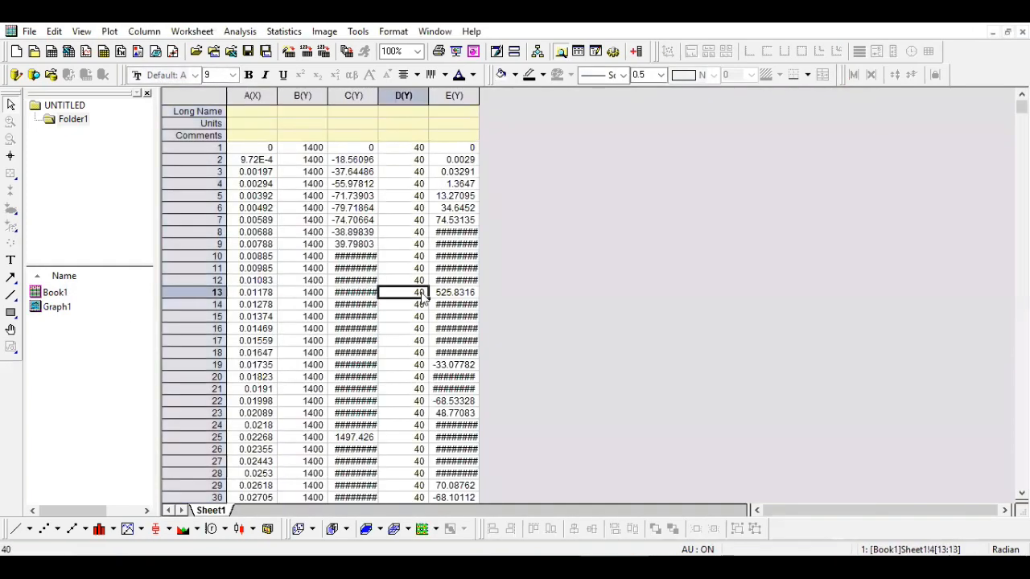
left_click(252, 95)
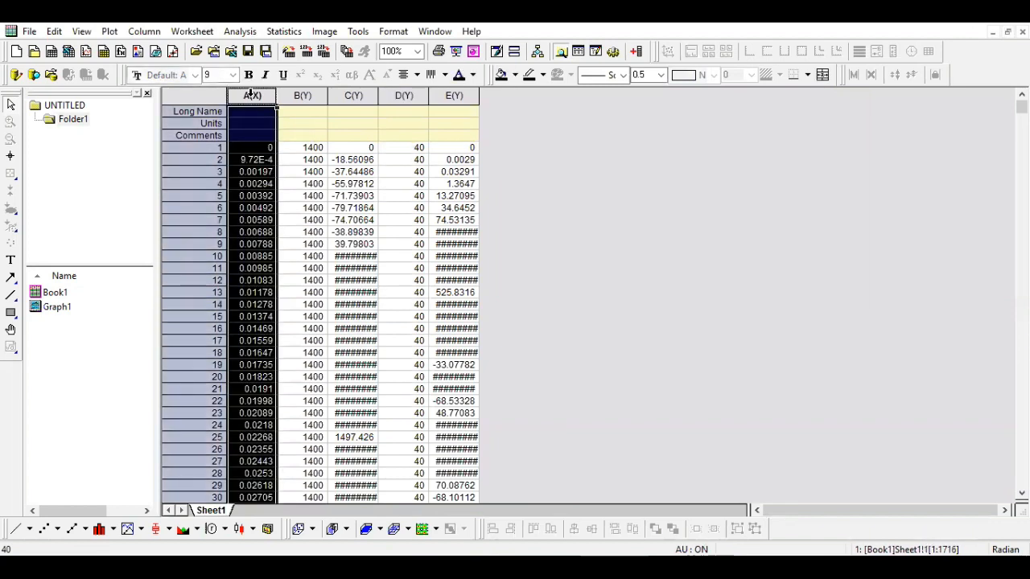
left_click(407, 95, "ctrl")
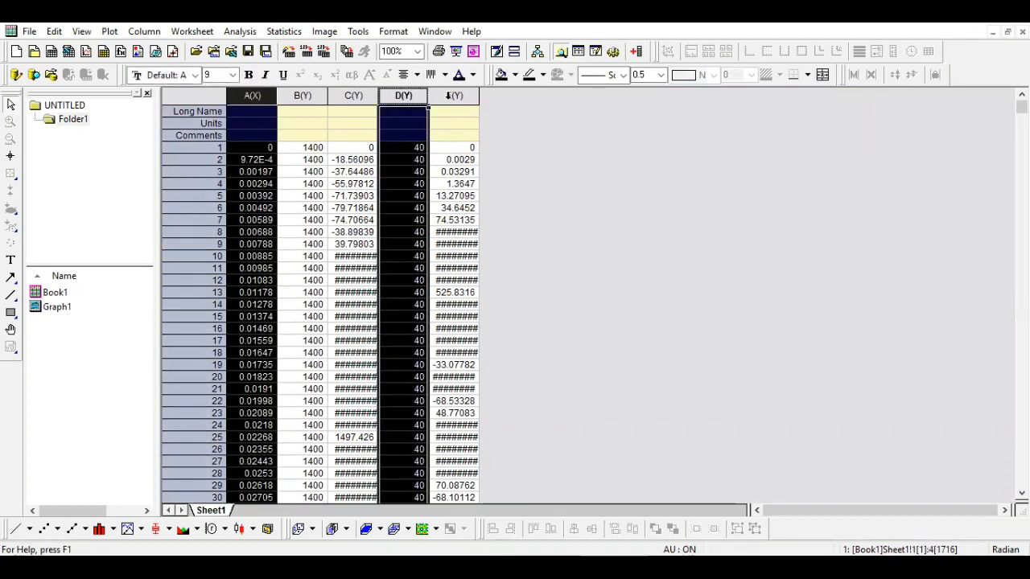
left_click(452, 95, "ctrl")
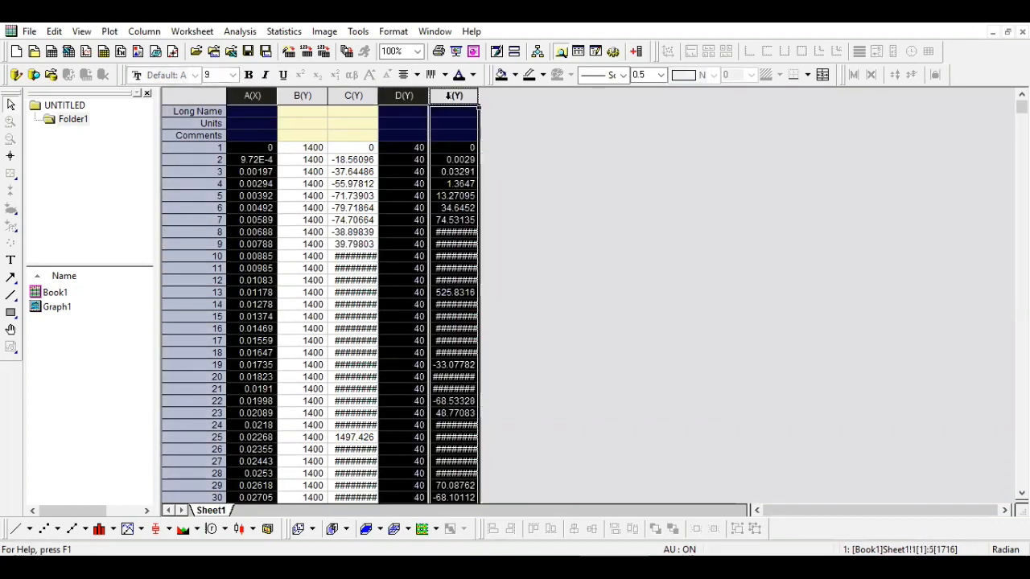
left_click(15, 529)
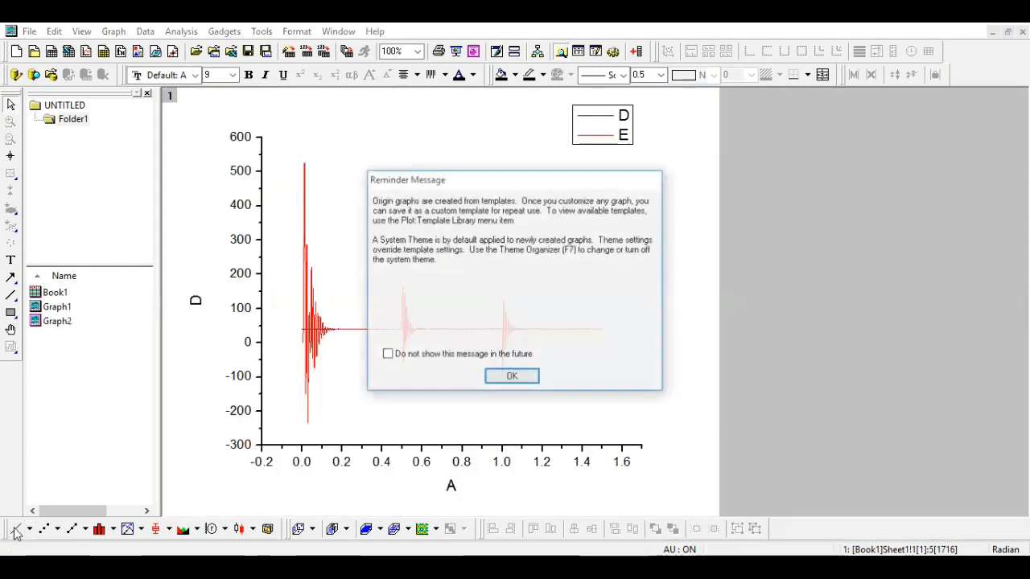
left_click(509, 378)
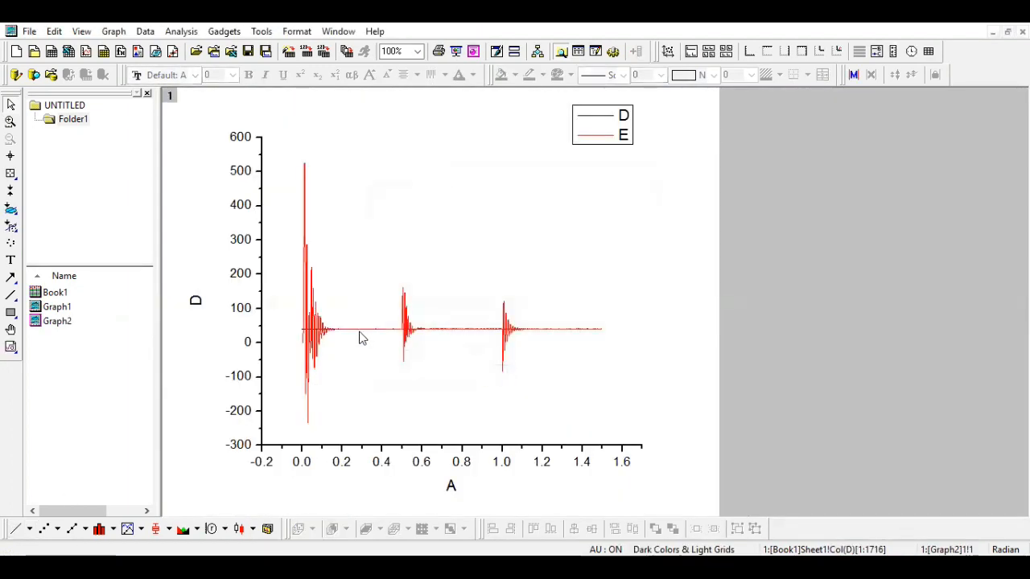